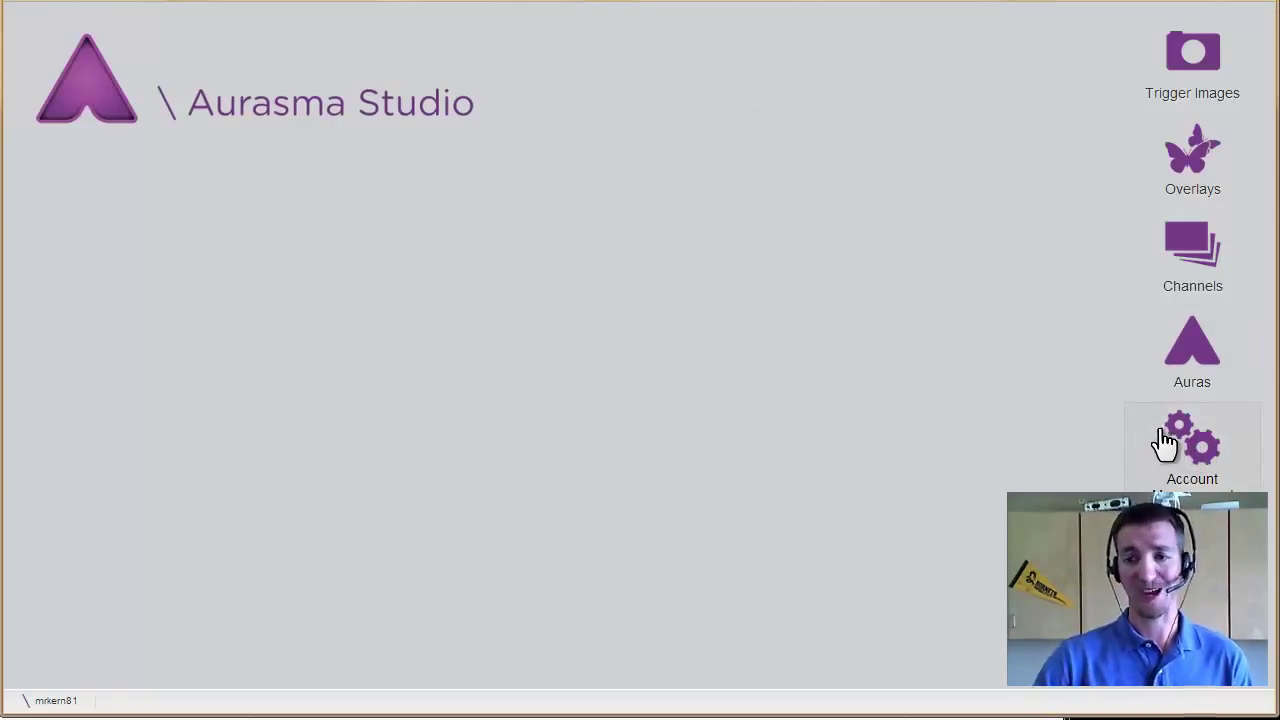
Step: Open Account Management to see the unlocked Advanced Aura actions and Web overlays upgrades
{"action": "left_click", "coordinate": [1213, 449]}
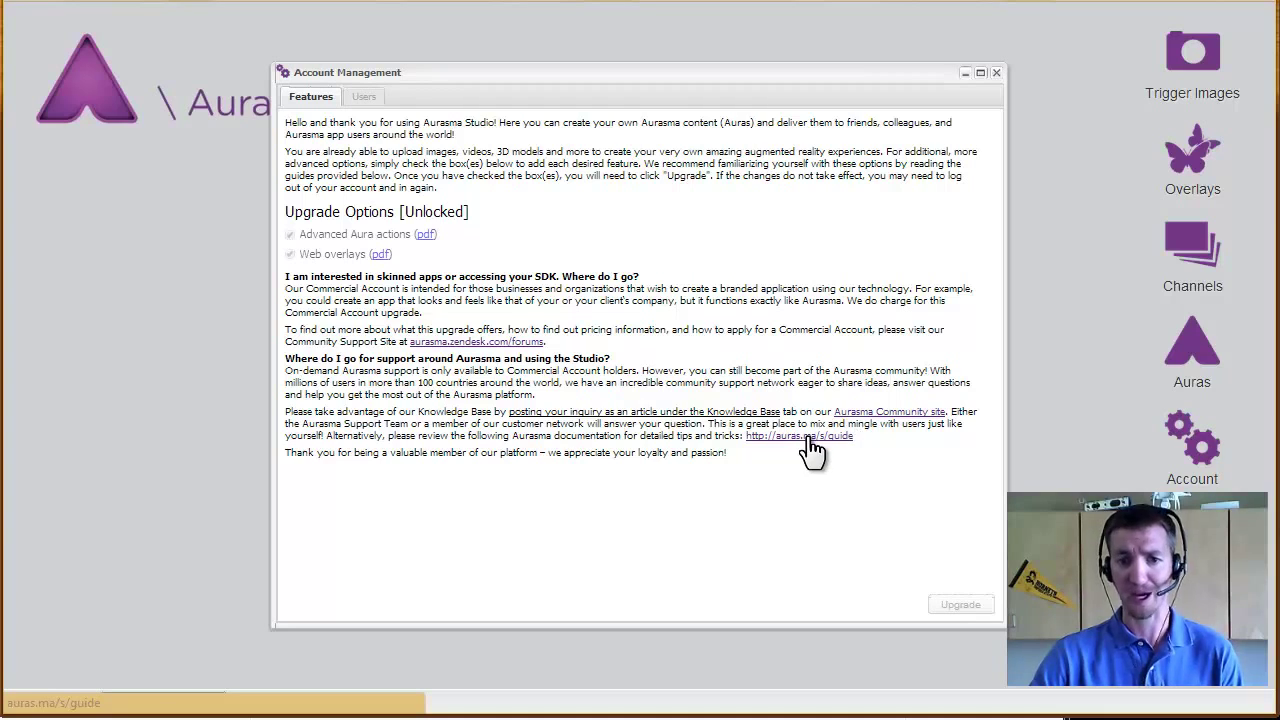
Step: Read the Advanced Aura actions PDF guide, then switch to the 'Aurasma Tutorial: Multiple Overlays' video
{"action": "left_click", "coordinate": [426, 238]}
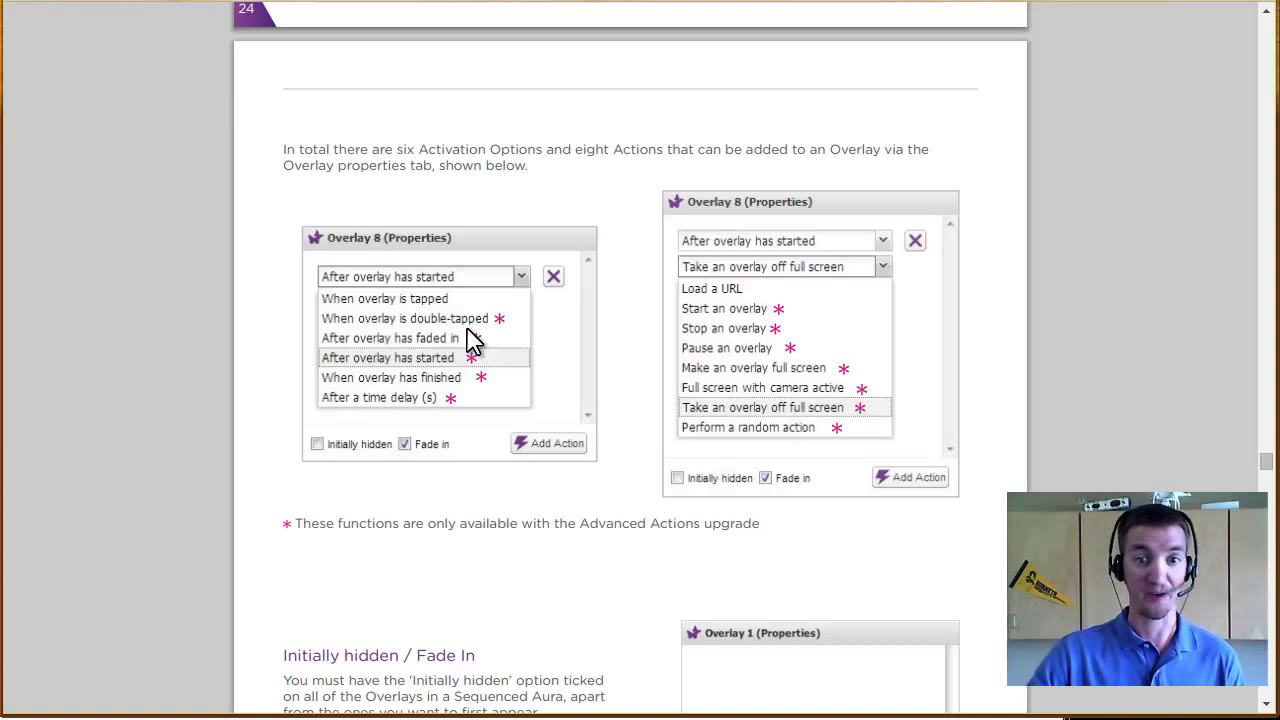
{"action": "scroll", "coordinate": [520, 332], "scroll_direction": "down", "scroll_amount": 6}
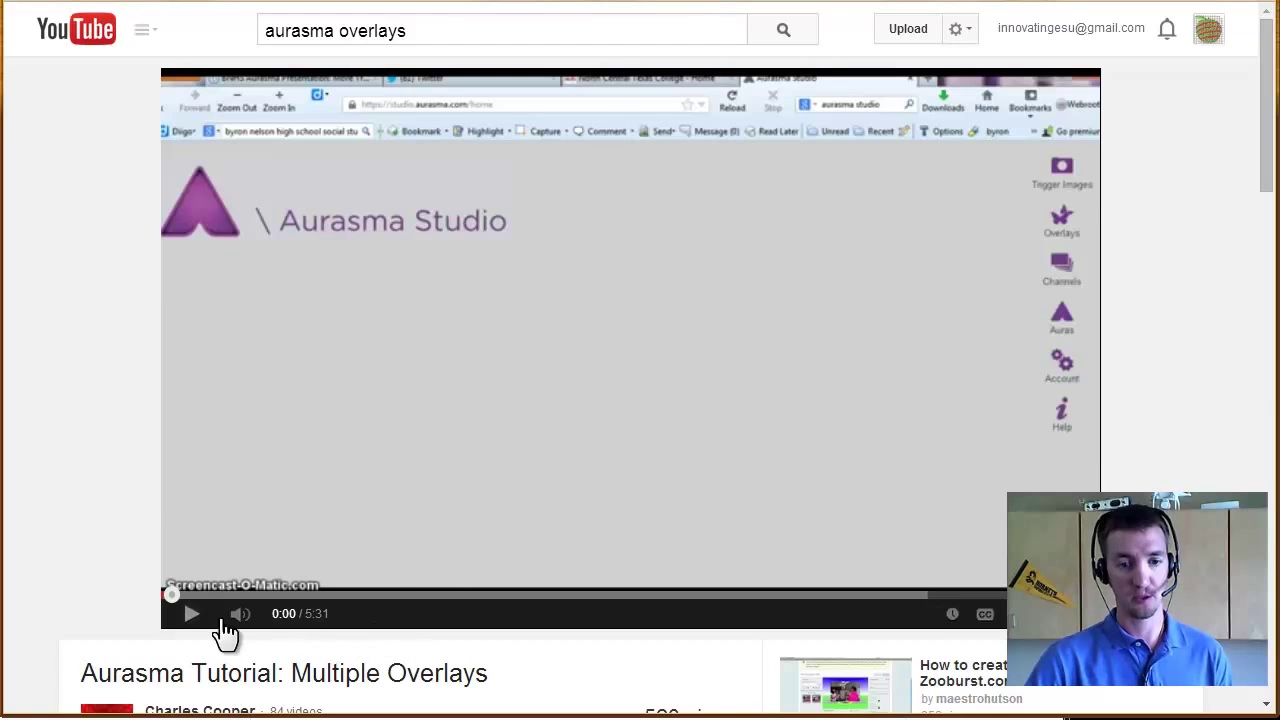
{"action": "left_click", "coordinate": [519, 595]}
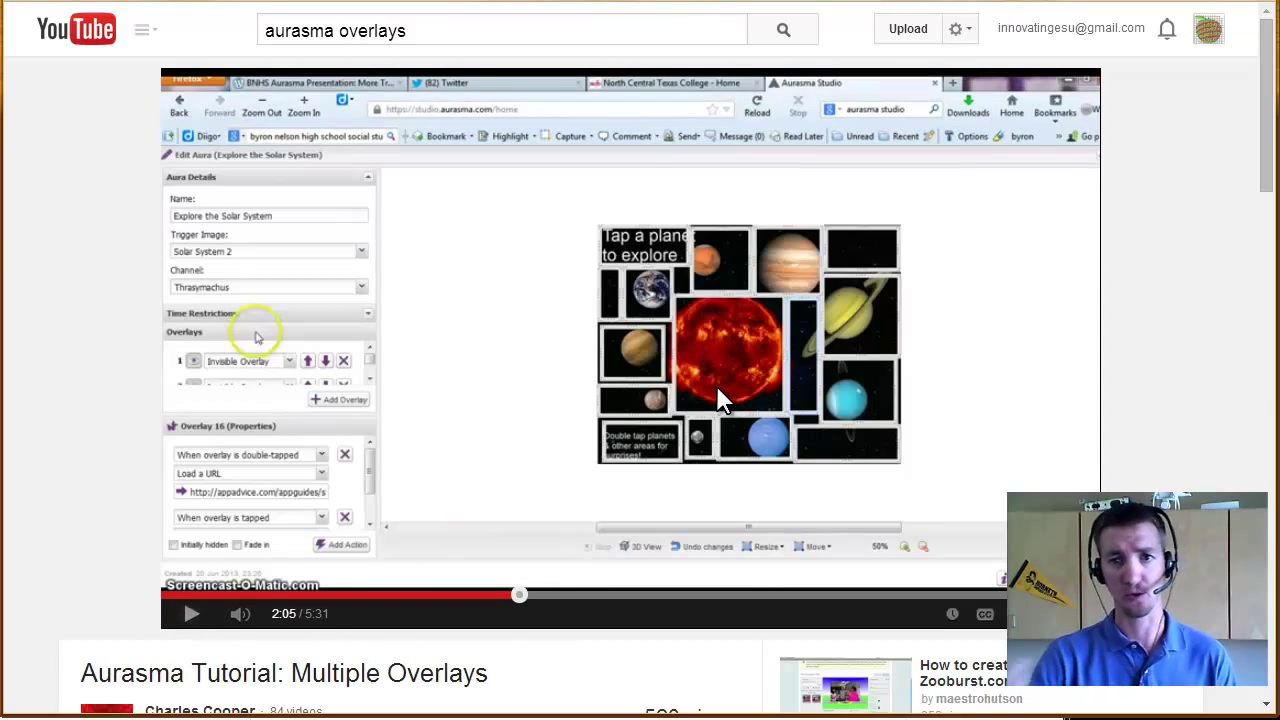
Step: Return to the Aurasma guide PDF and read through the URL Actions table and overlay examples
{"action": "key", "text": "alt+Tab"}
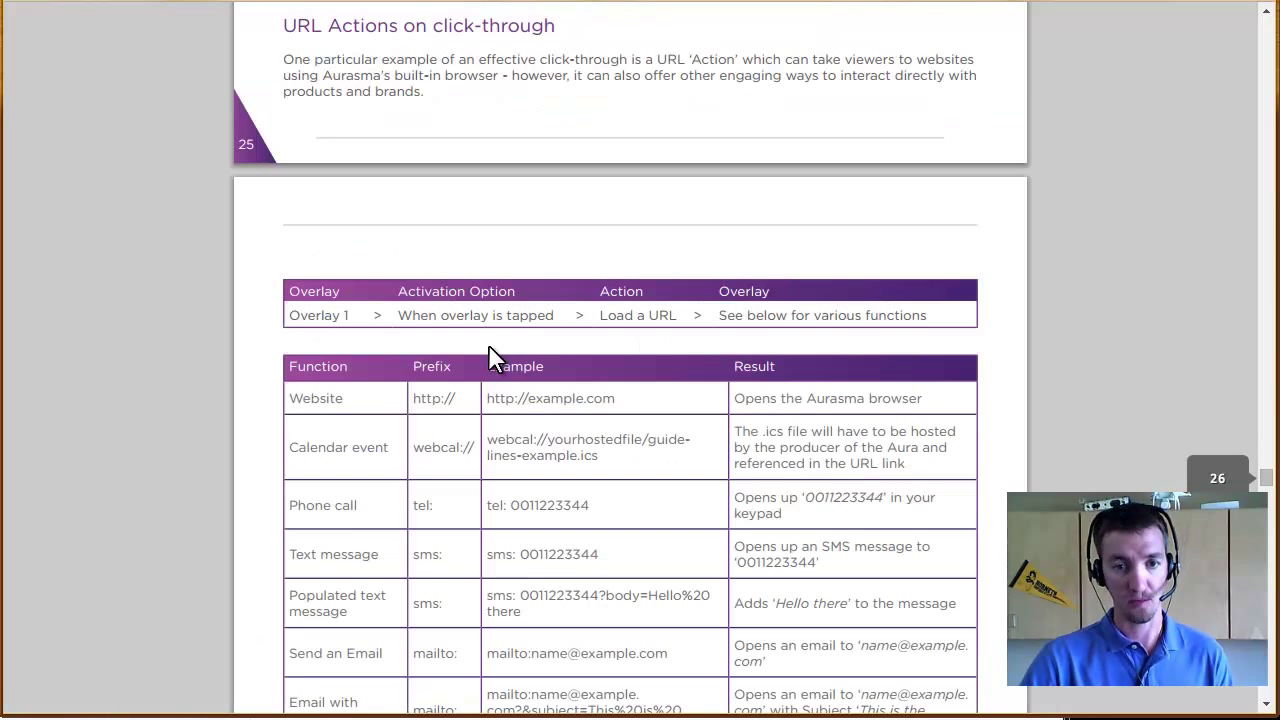
{"action": "scroll", "coordinate": [492, 358], "scroll_direction": "down", "scroll_amount": 2}
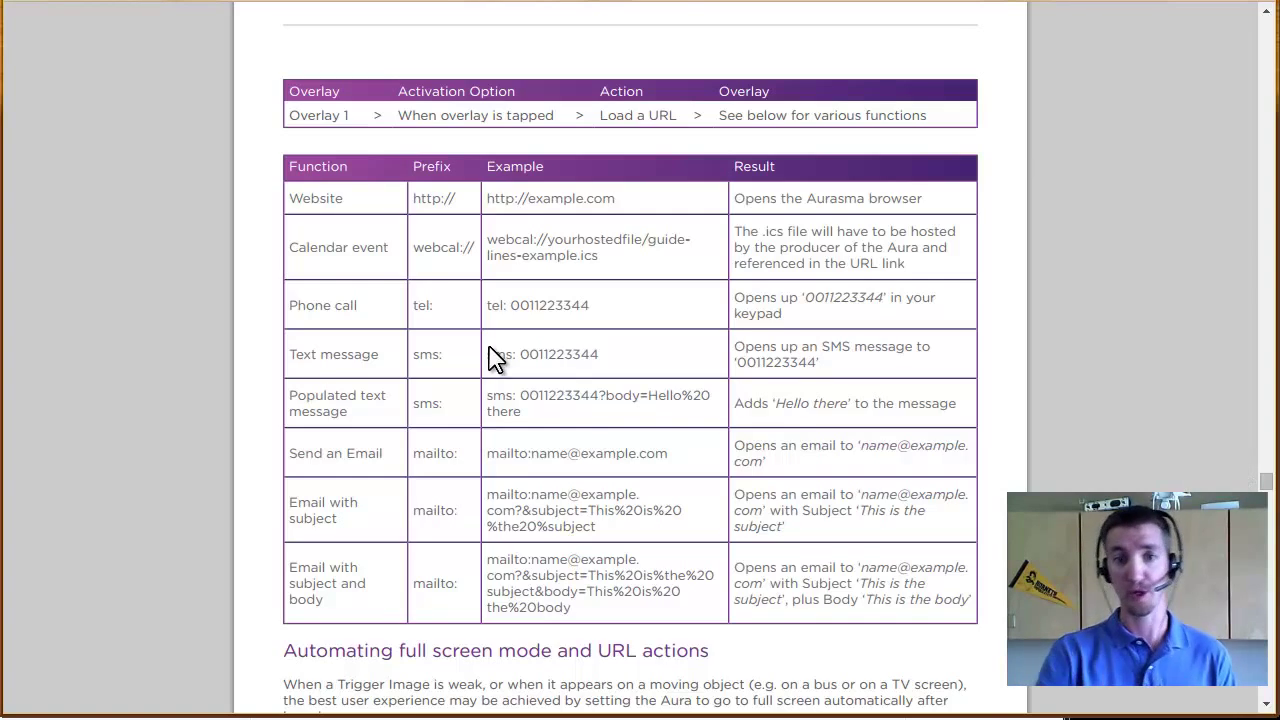
{"action": "scroll", "coordinate": [492, 358], "scroll_direction": "down", "scroll_amount": 13}
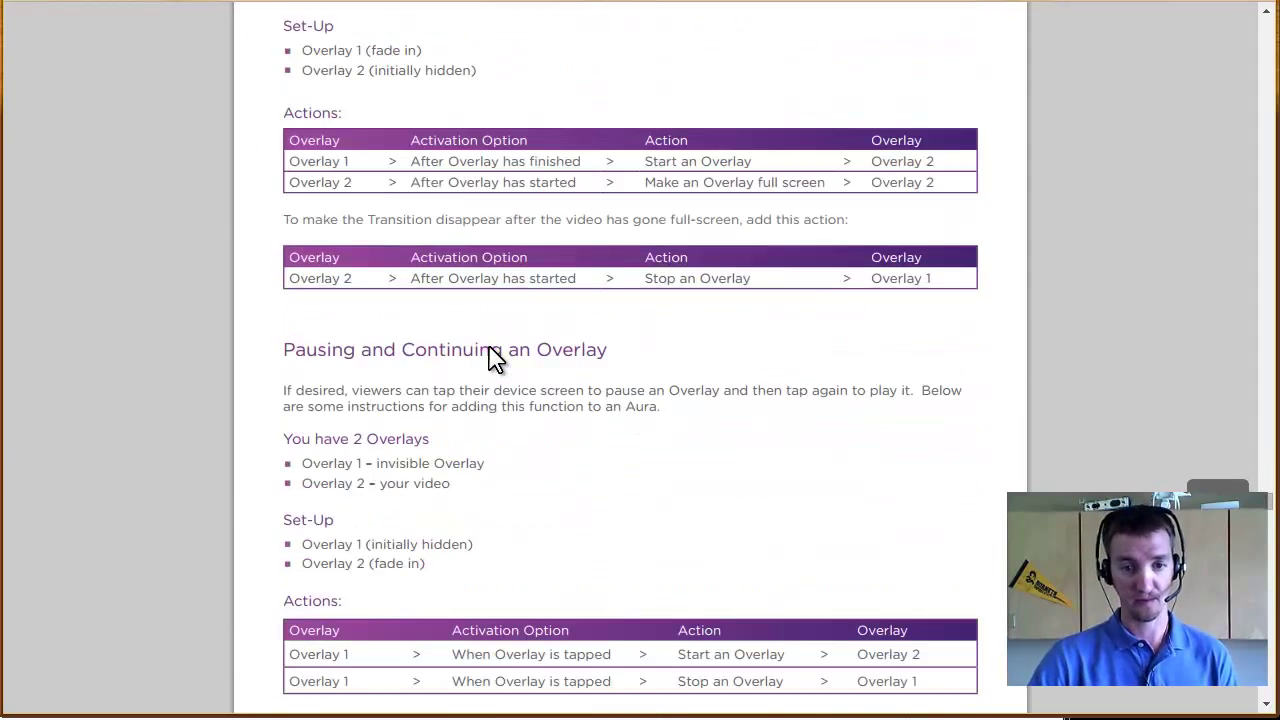
{"action": "scroll", "coordinate": [680, 120], "scroll_direction": "up", "scroll_amount": 2}
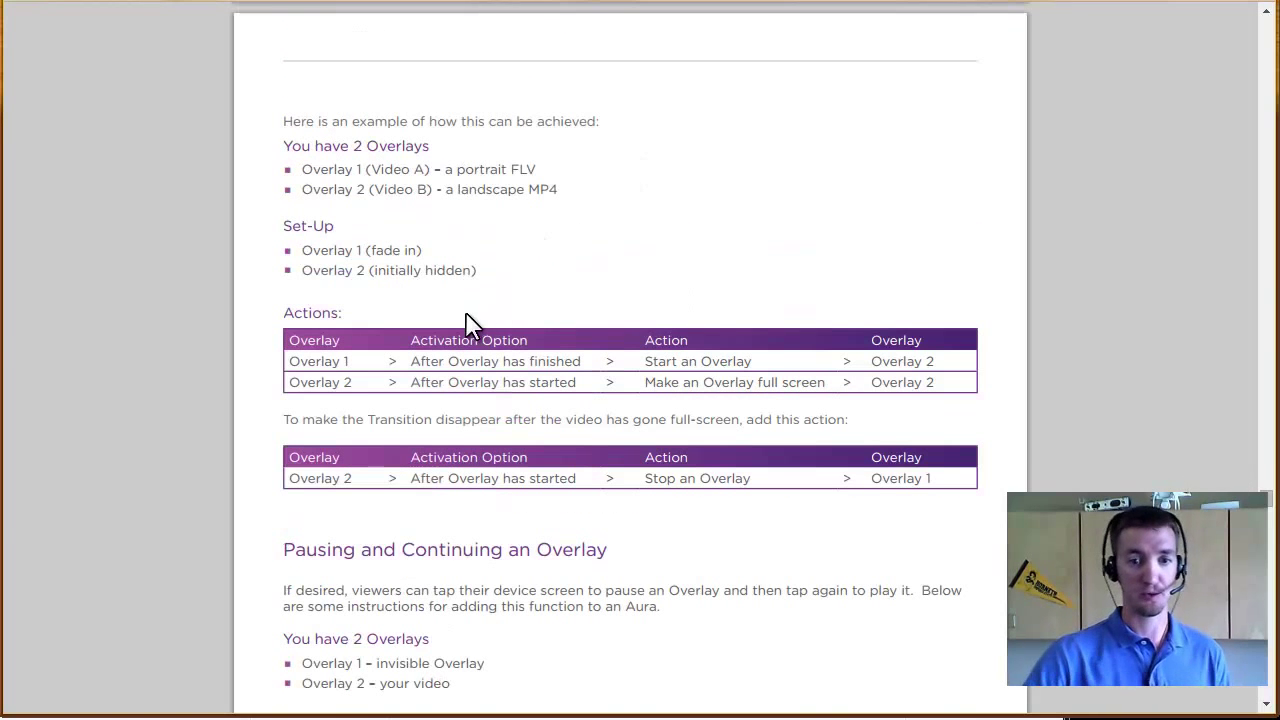
{"action": "scroll", "coordinate": [490, 322], "scroll_direction": "down", "scroll_amount": 19}
{"action": "scroll", "coordinate": [470, 330], "scroll_direction": "down", "scroll_amount": 15}
{"action": "scroll", "coordinate": [470, 330], "scroll_direction": "down", "scroll_amount": 12}
{"action": "scroll", "coordinate": [470, 330], "scroll_direction": "down", "scroll_amount": 6}
{"action": "scroll", "coordinate": [470, 330], "scroll_direction": "up", "scroll_amount": 1}
{"action": "scroll", "coordinate": [470, 330], "scroll_direction": "down", "scroll_amount": 6}
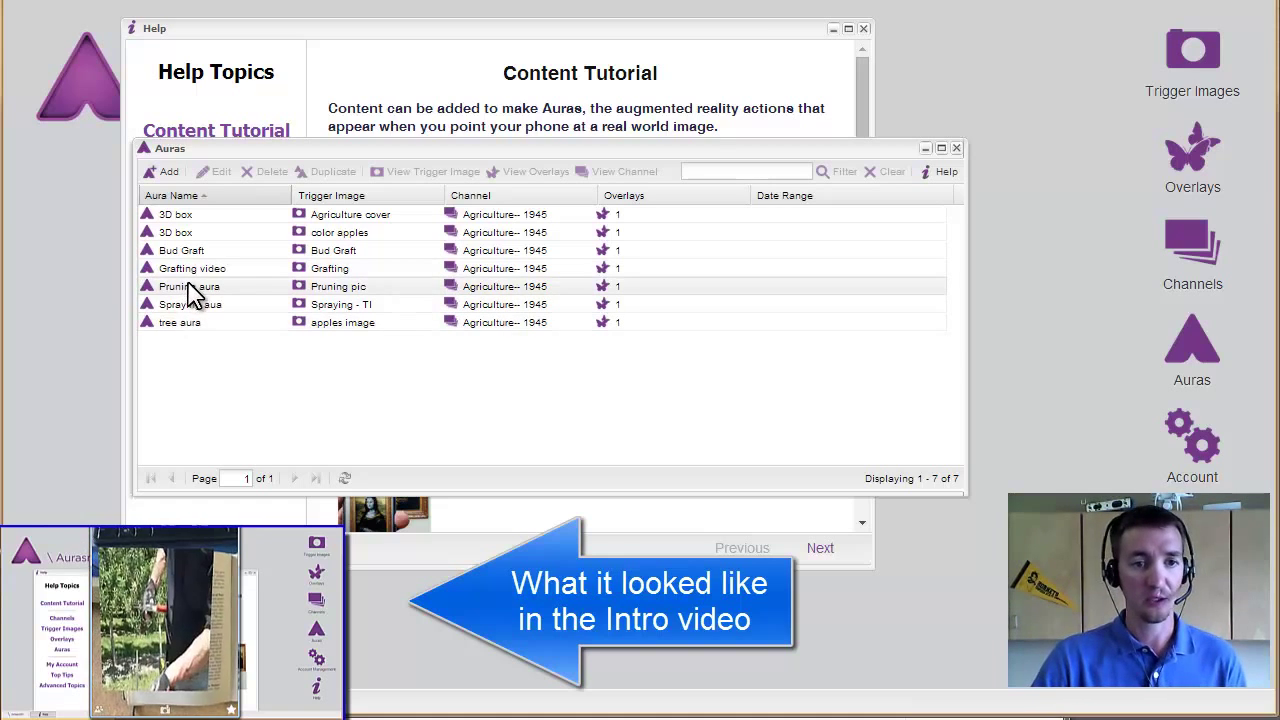
Step: Select the Grafting video aura in the Auras list
{"action": "left_click", "coordinate": [197, 269]}
{"action": "double_click", "coordinate": [200, 278]}
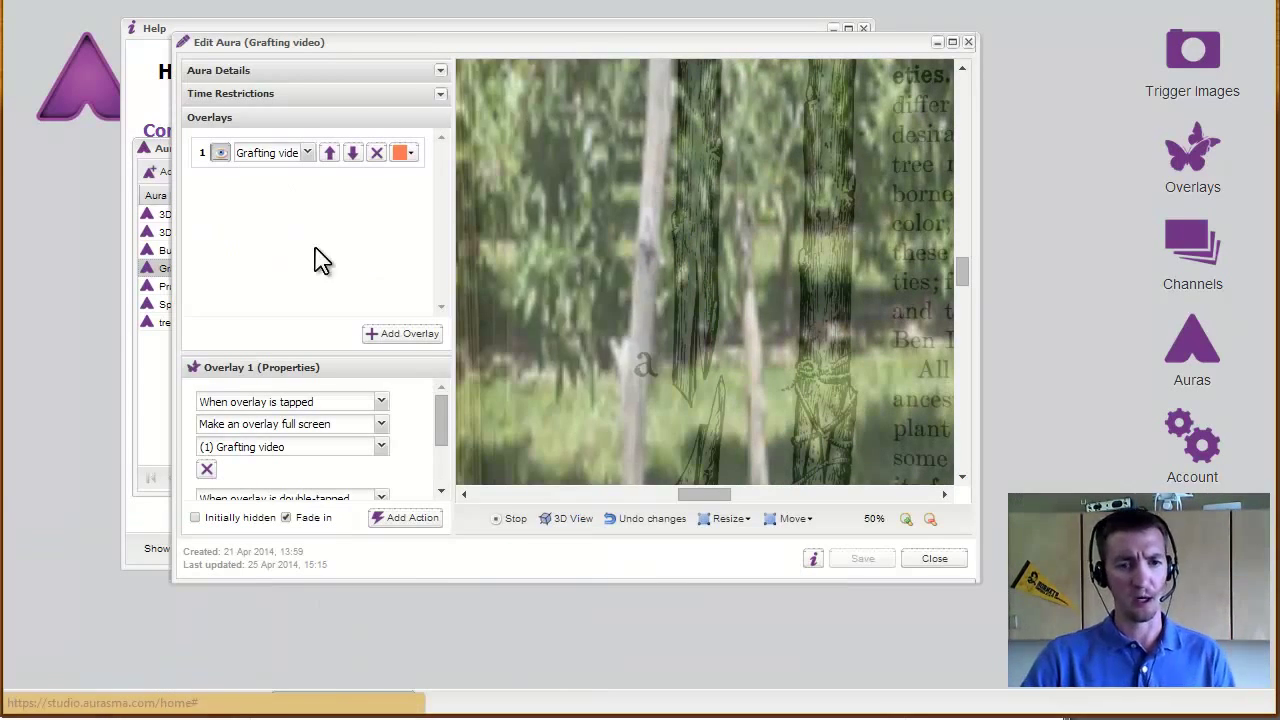
{"action": "left_click", "coordinate": [395, 72]}
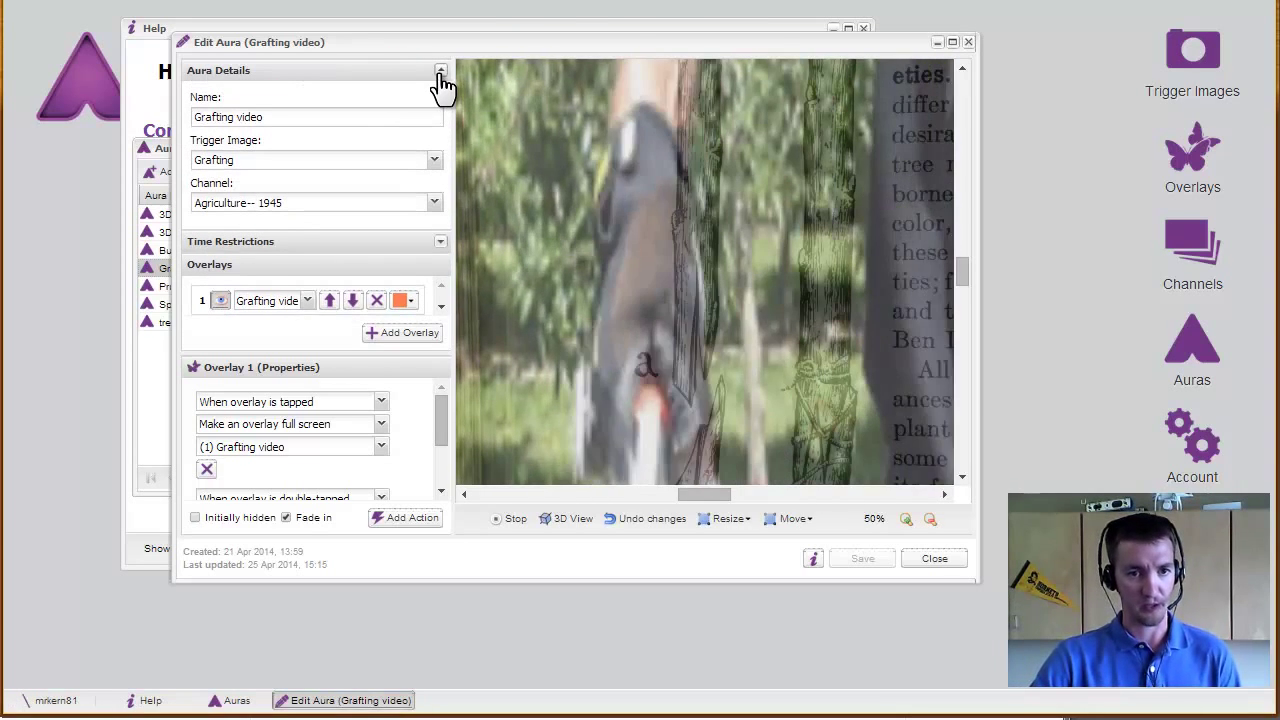
{"action": "left_click", "coordinate": [437, 73]}
{"action": "left_click", "coordinate": [440, 97]}
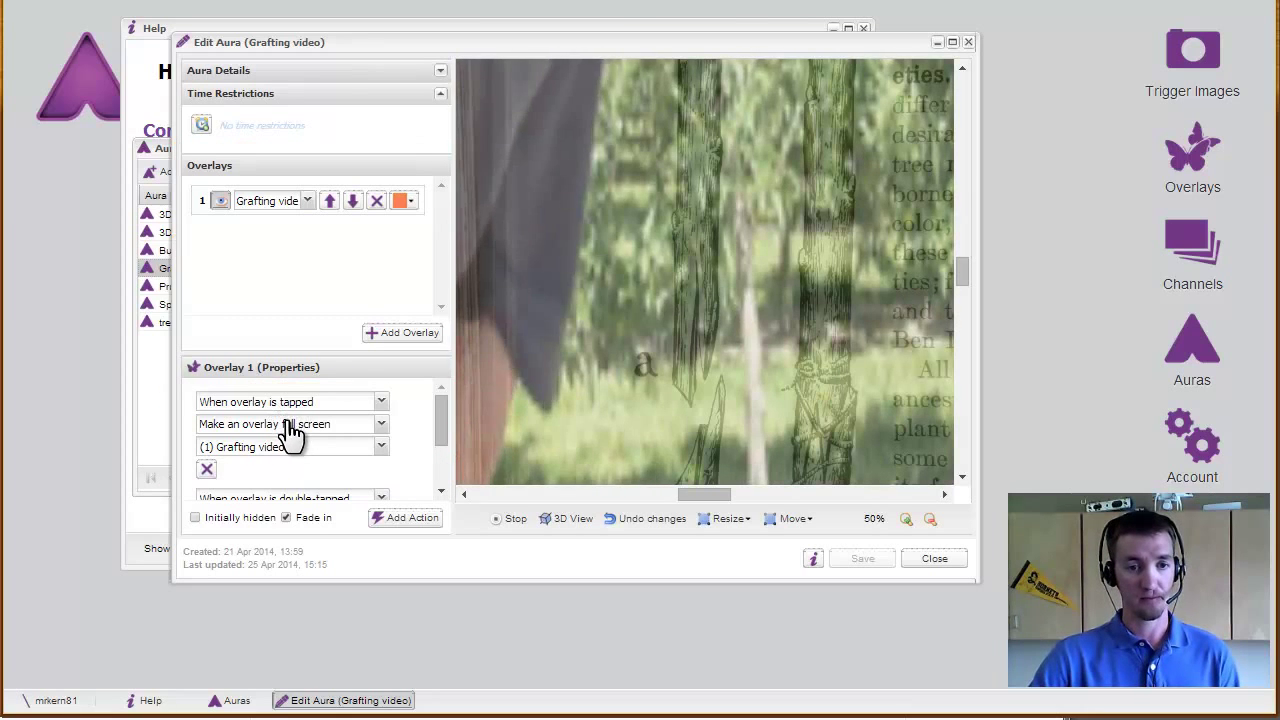
{"action": "scroll", "coordinate": [441, 418], "scroll_direction": "down", "scroll_amount": 1}
{"action": "scroll", "coordinate": [441, 447], "scroll_direction": "down", "scroll_amount": 3}
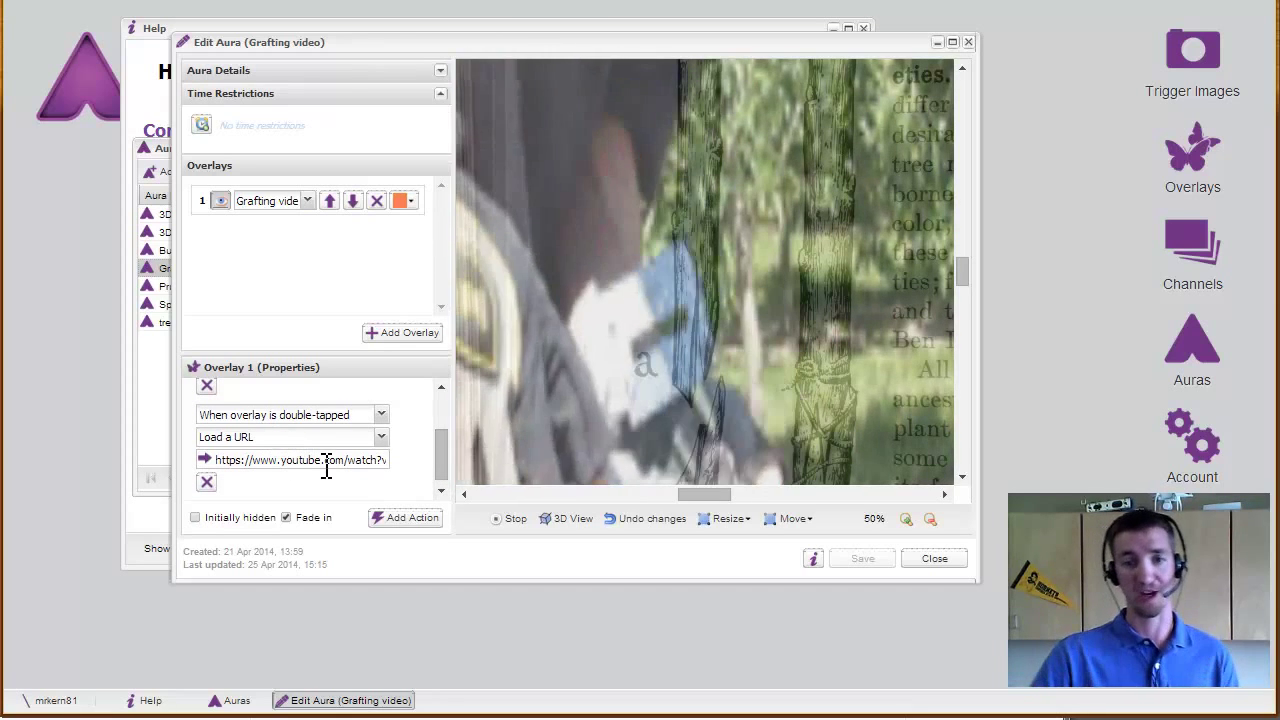
{"action": "key", "text": "Escape"}
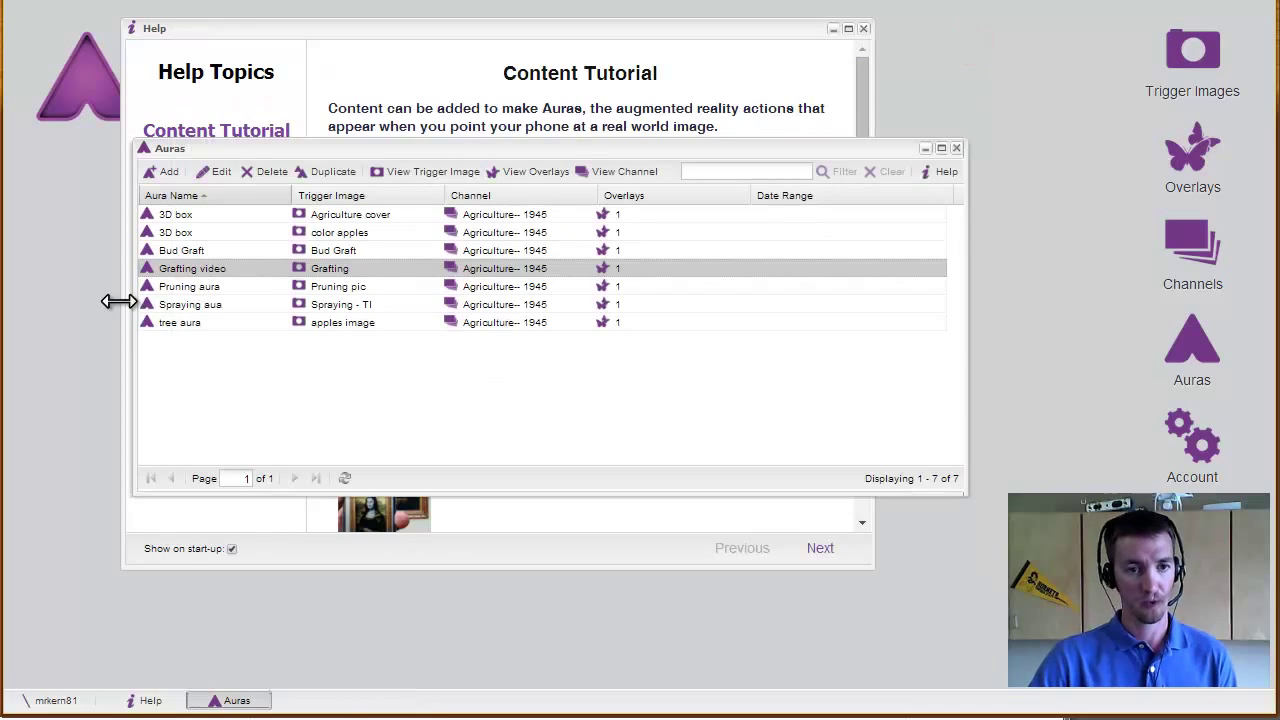
{"action": "double_click", "coordinate": [198, 260]}
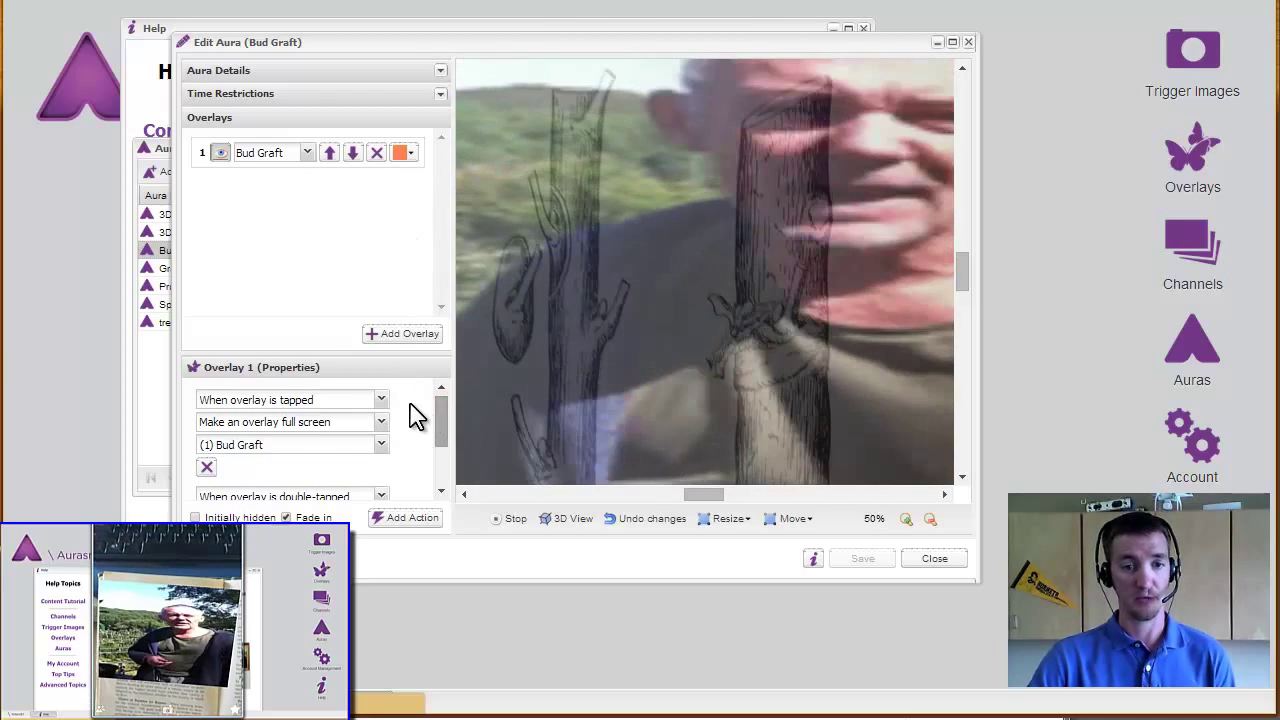
{"action": "left_click_drag", "start_coordinate": [440, 420], "coordinate": [443, 466]}
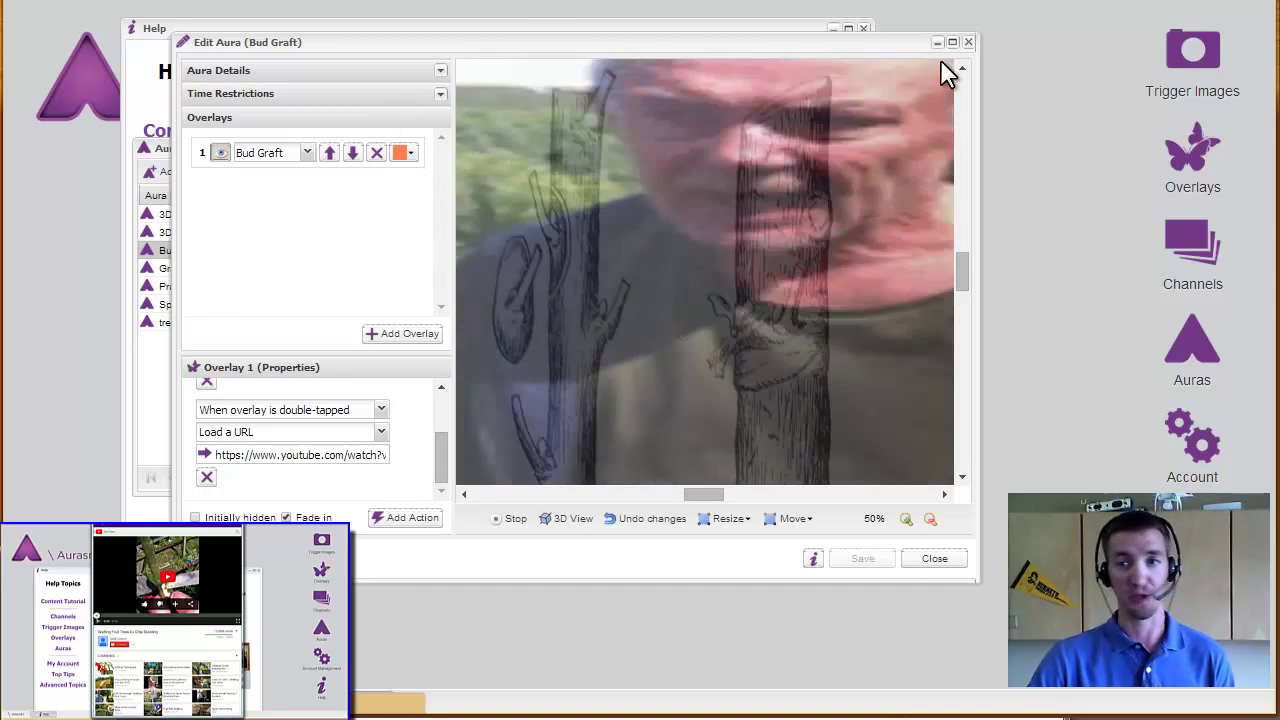
{"action": "left_click", "coordinate": [968, 42]}
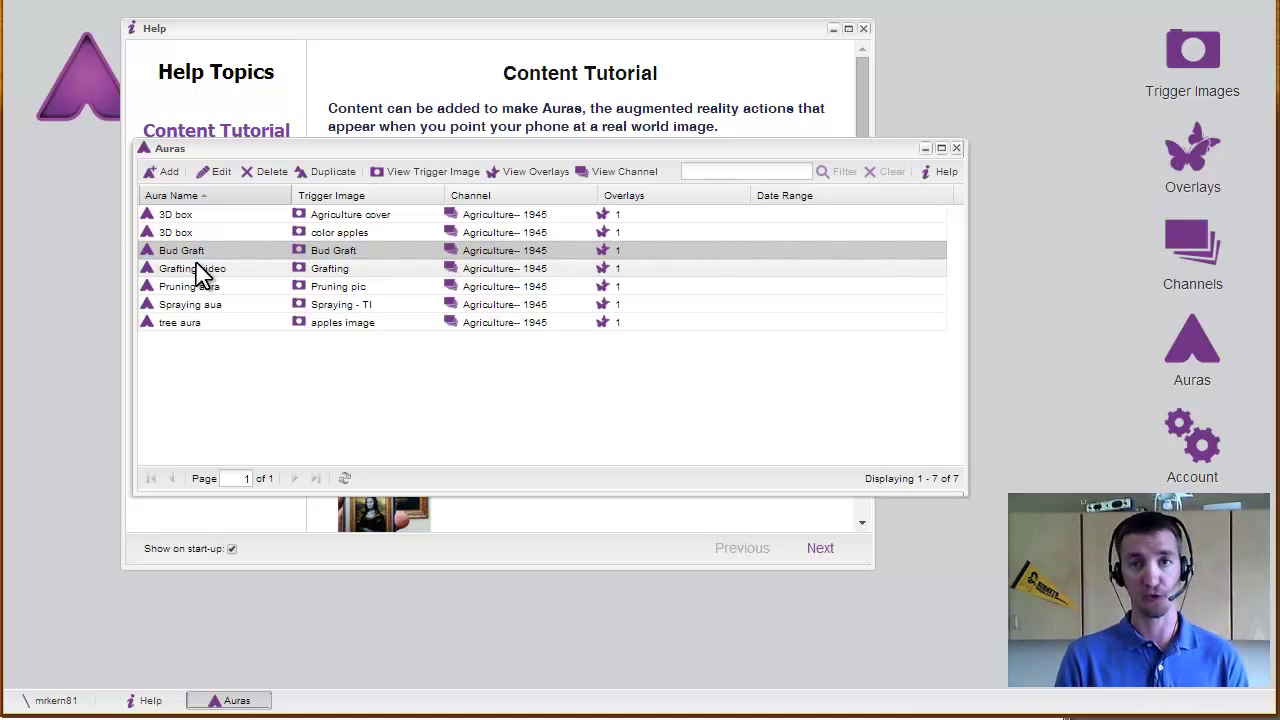
Step: Open the Pruning aura, review its overlay's Load a URL action, then close the editor windows
{"action": "left_click", "coordinate": [212, 287]}
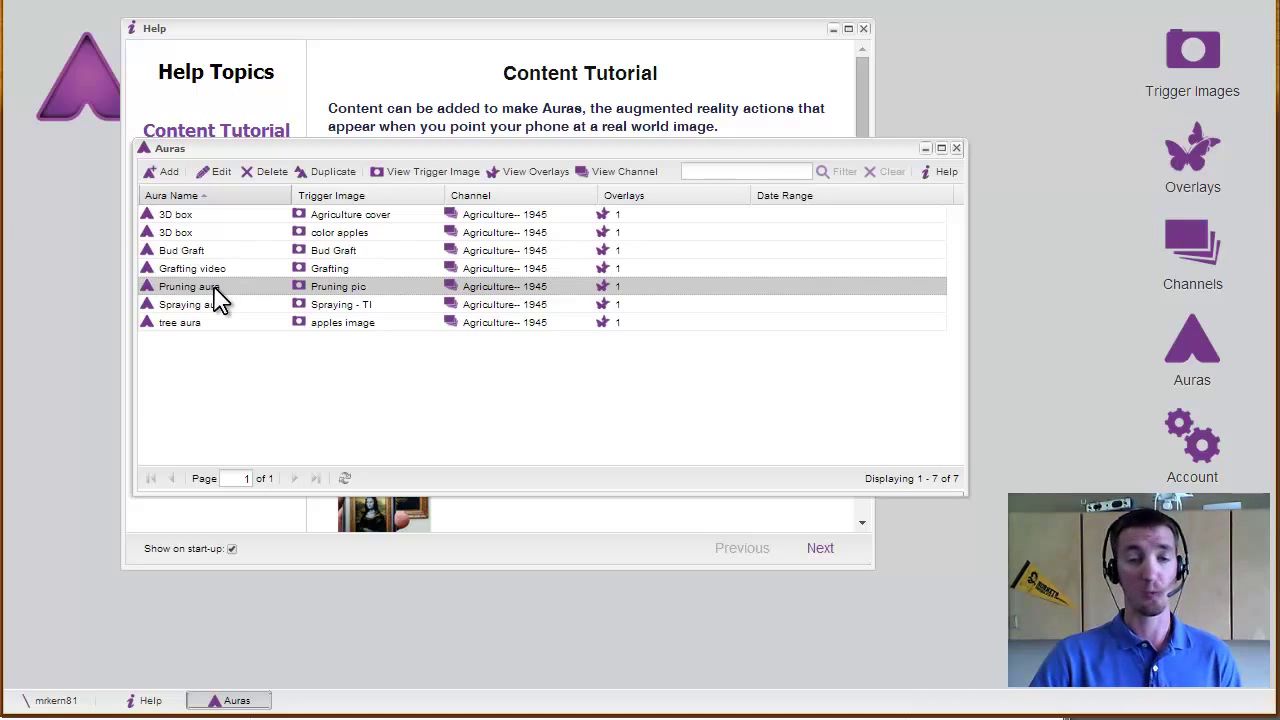
{"action": "double_click", "coordinate": [214, 290]}
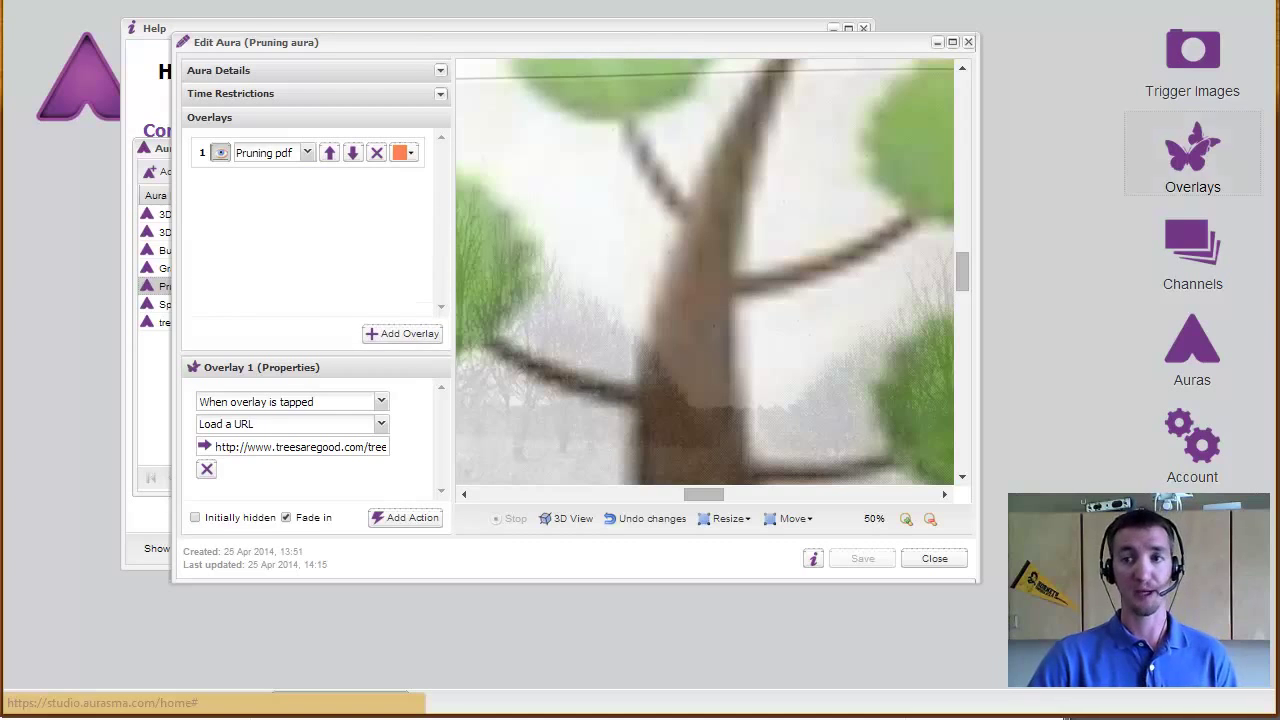
{"action": "left_click", "coordinate": [1192, 165]}
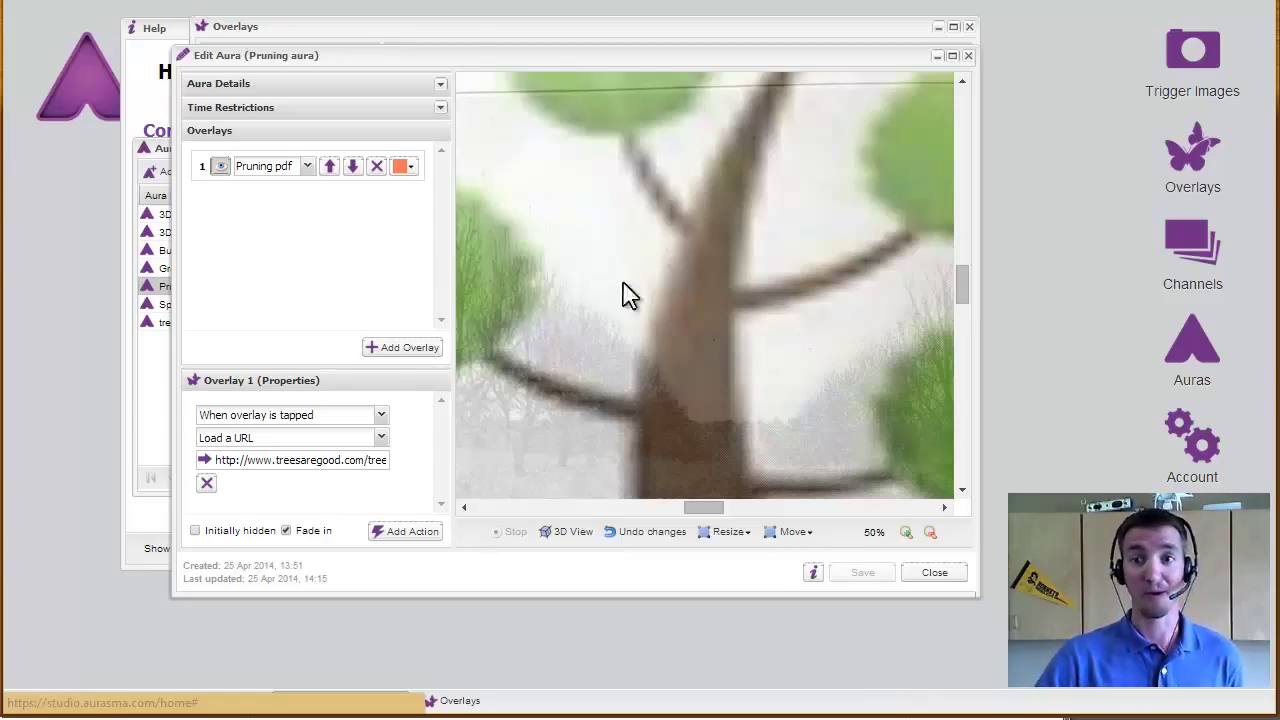
{"action": "left_click", "coordinate": [969, 55]}
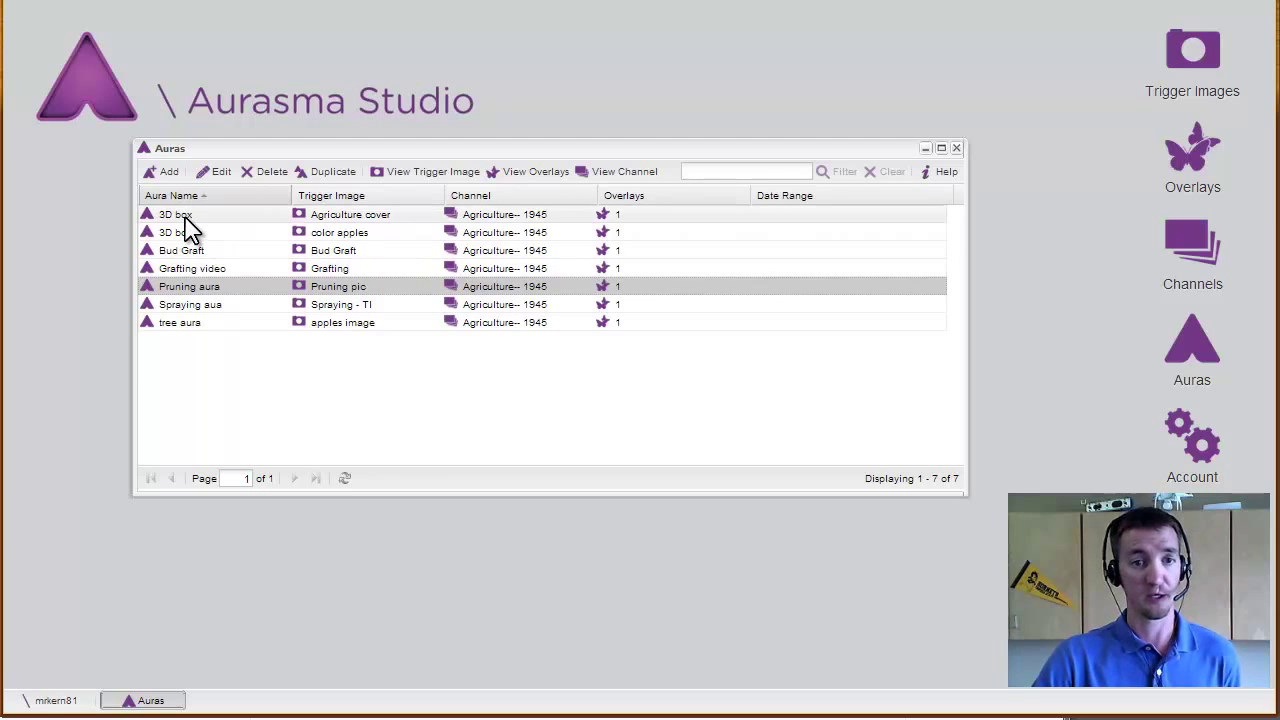
Step: Open the second 3D box aura for editing
{"action": "left_click", "coordinate": [177, 234]}
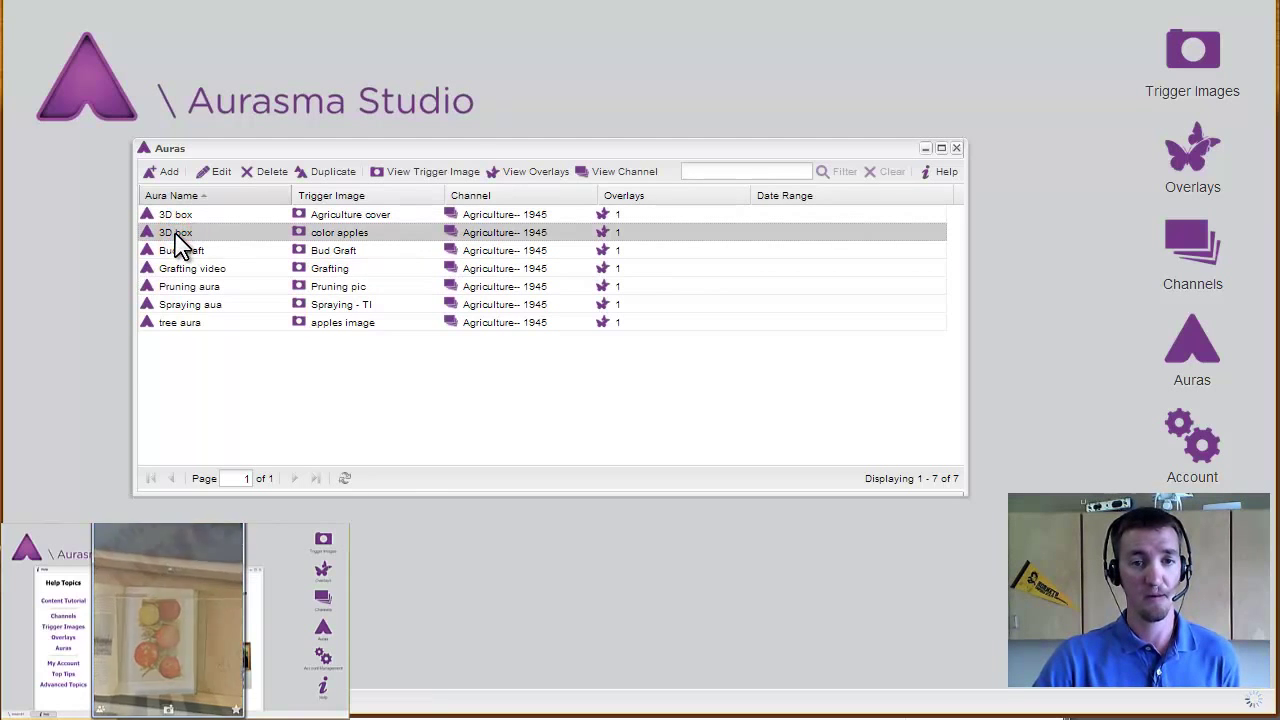
{"action": "double_click", "coordinate": [175, 240]}
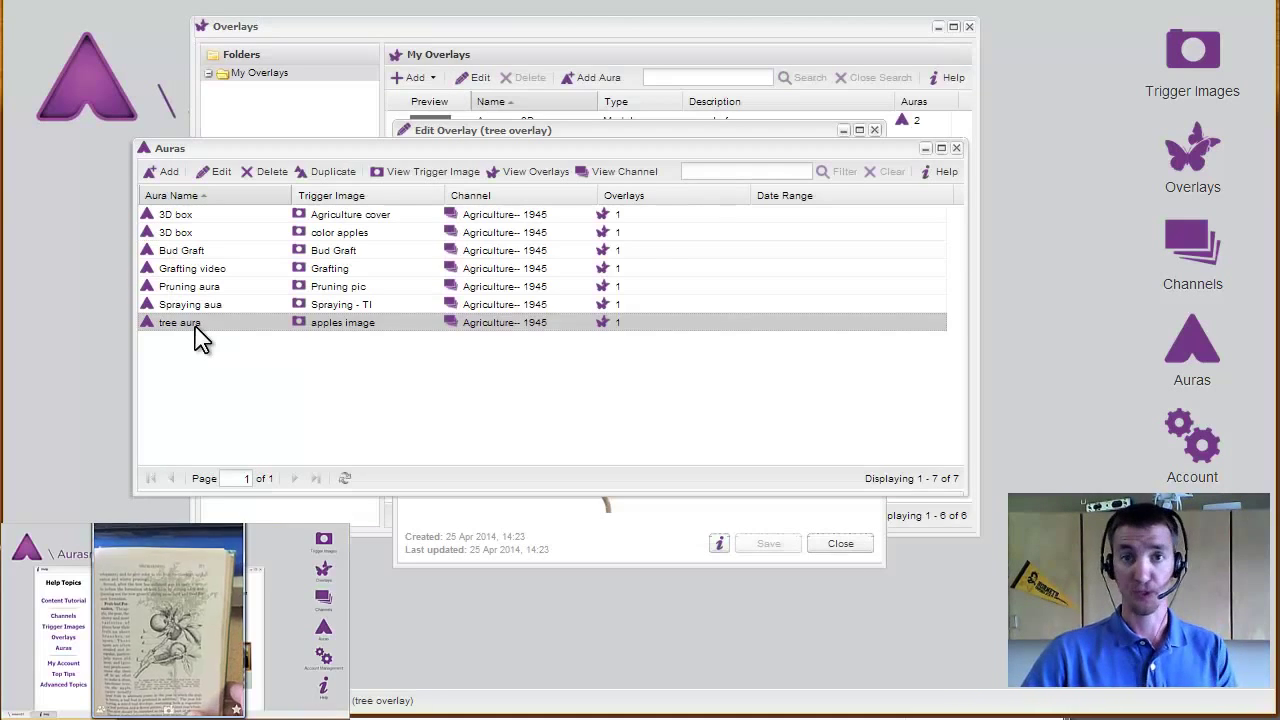
Step: Open the tree aura and view the tree overlay's details in the Overlays library
{"action": "double_click", "coordinate": [198, 330]}
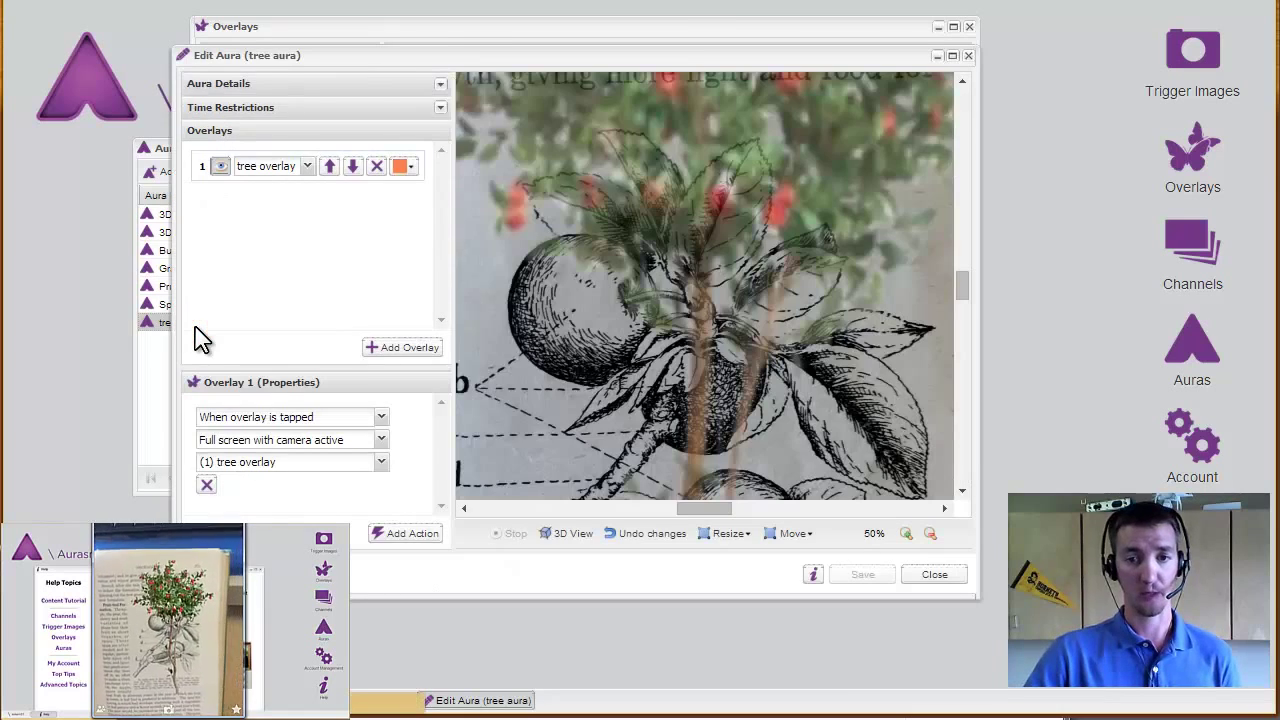
{"action": "left_click", "coordinate": [1211, 160]}
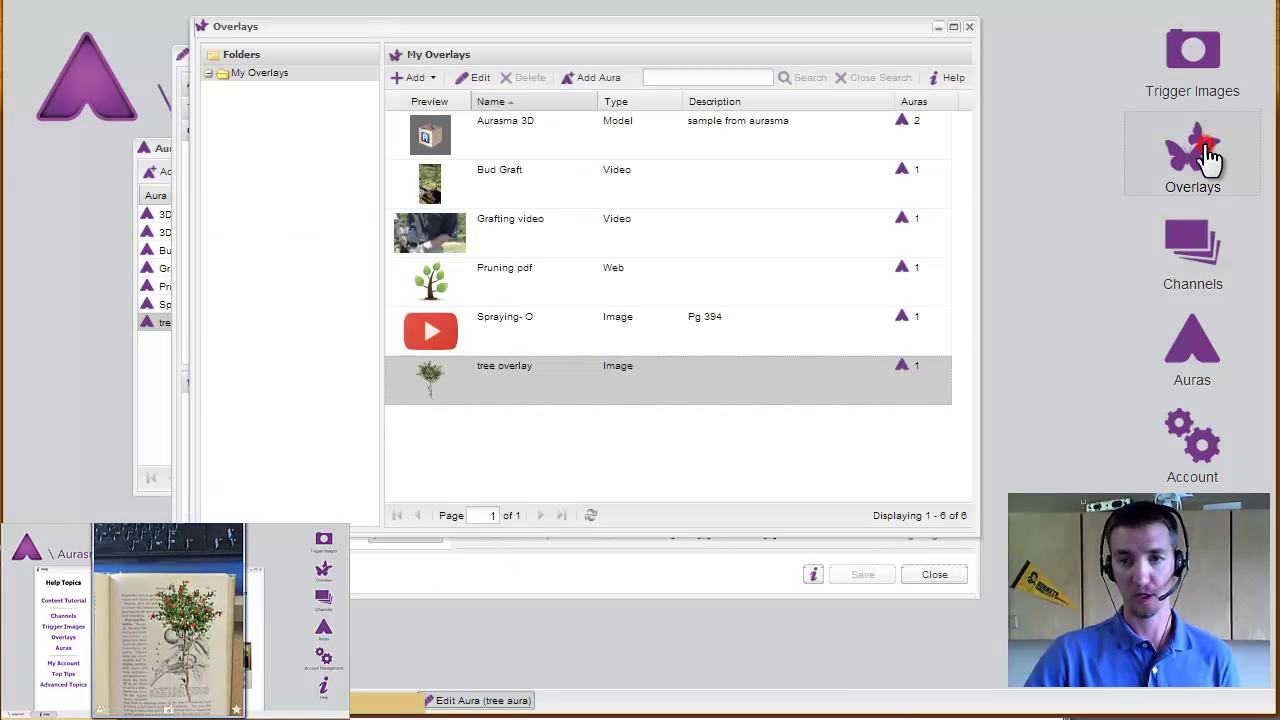
{"action": "double_click", "coordinate": [503, 366]}
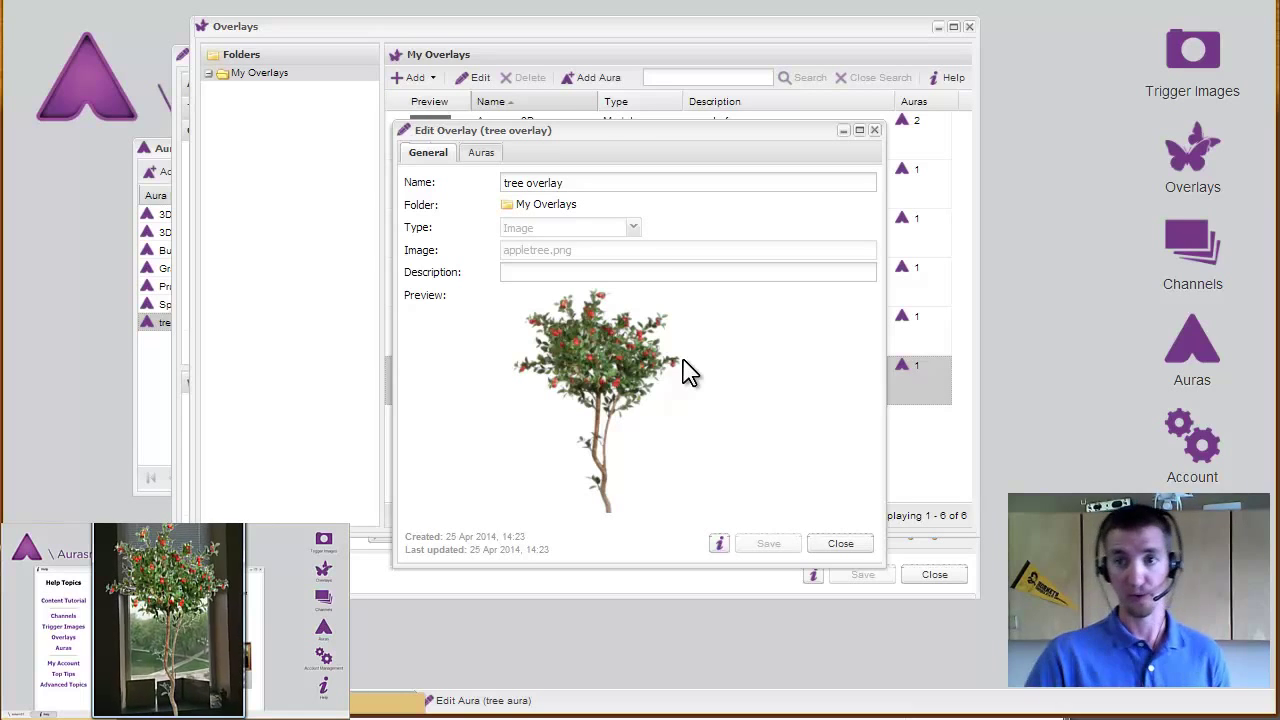
Step: Reopen the tree aura and confirm its tap action stays full screen with camera
{"action": "left_click", "coordinate": [1217, 334]}
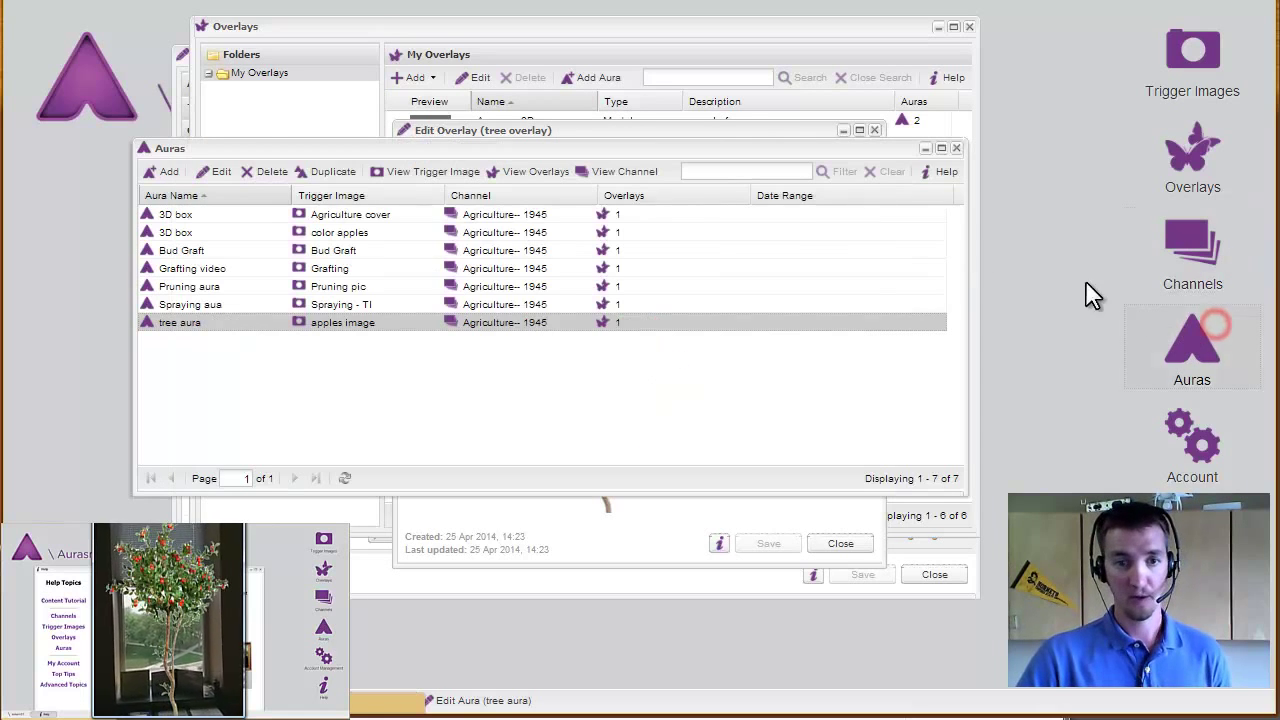
{"action": "double_click", "coordinate": [184, 322]}
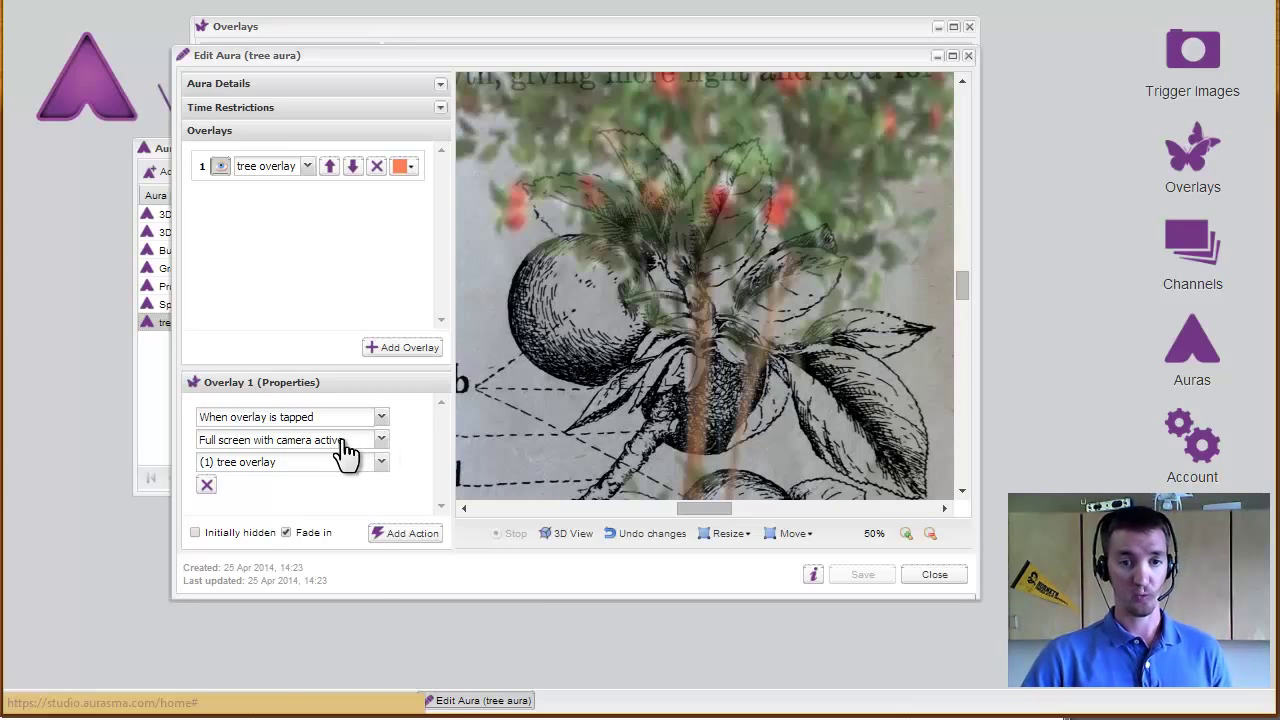
{"action": "left_click", "coordinate": [381, 442]}
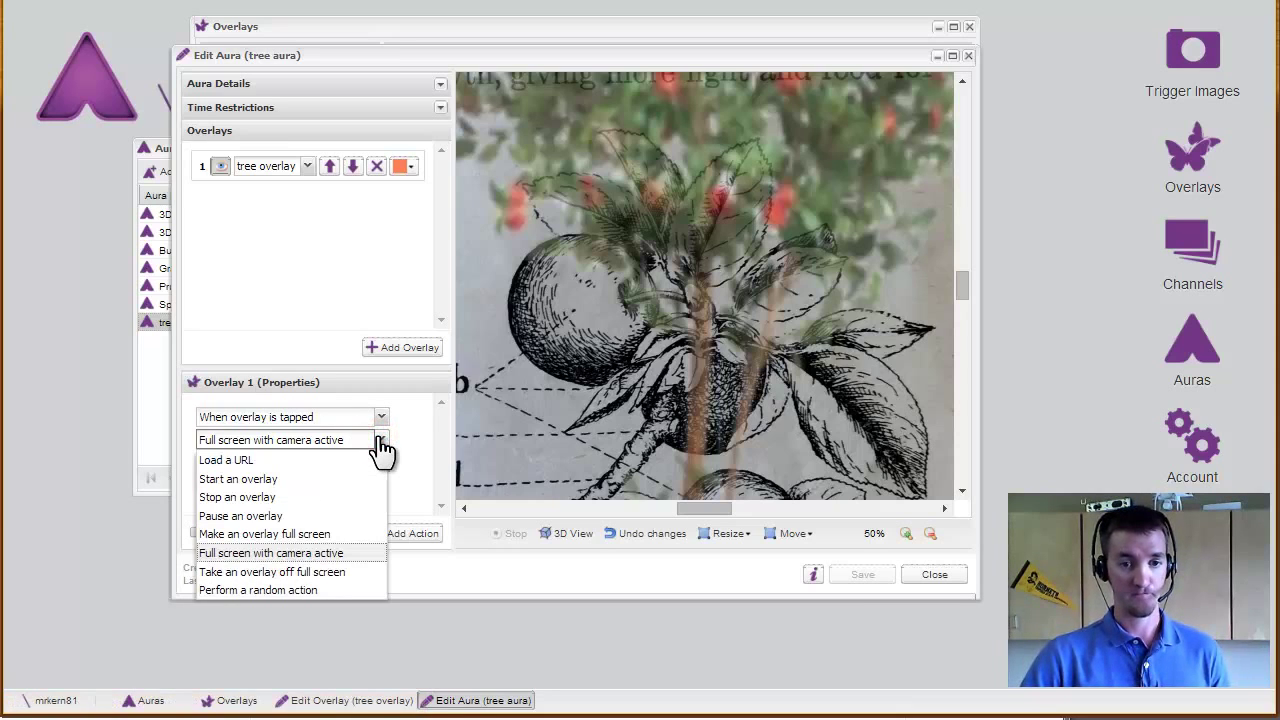
{"action": "left_click", "coordinate": [381, 442]}
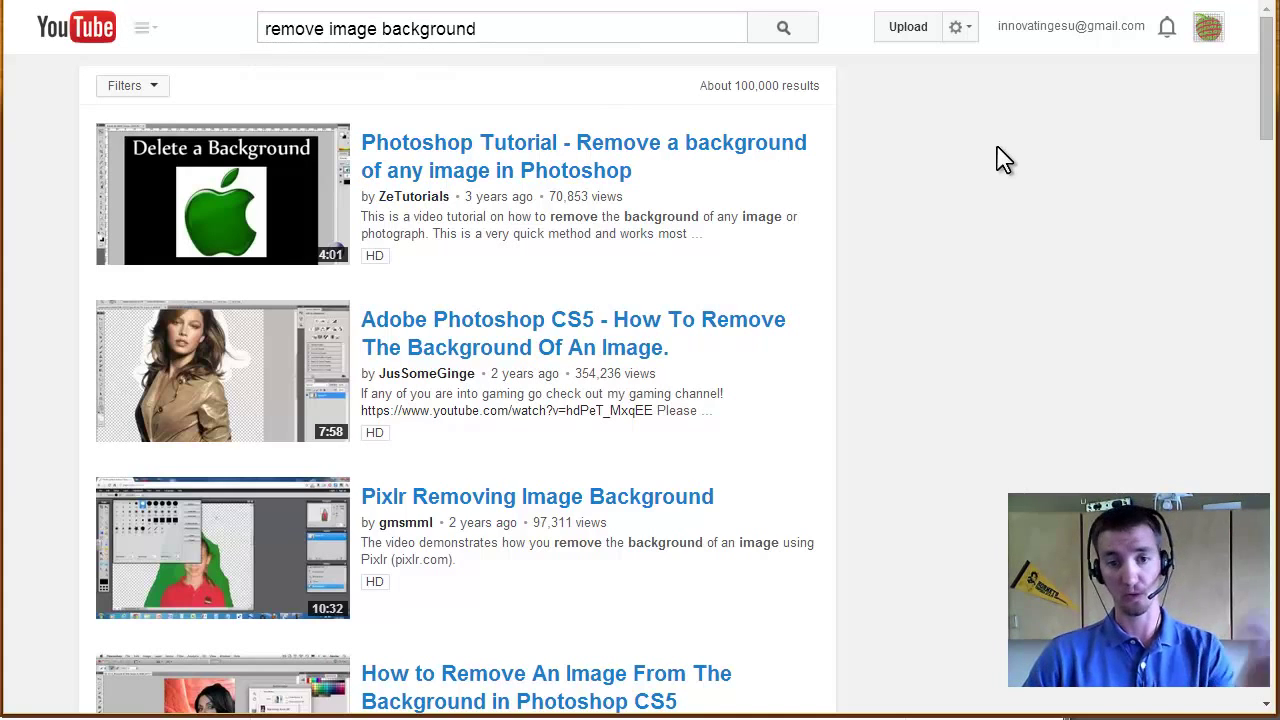
{"action": "scroll", "coordinate": [976, 295], "scroll_direction": "down", "scroll_amount": 1}
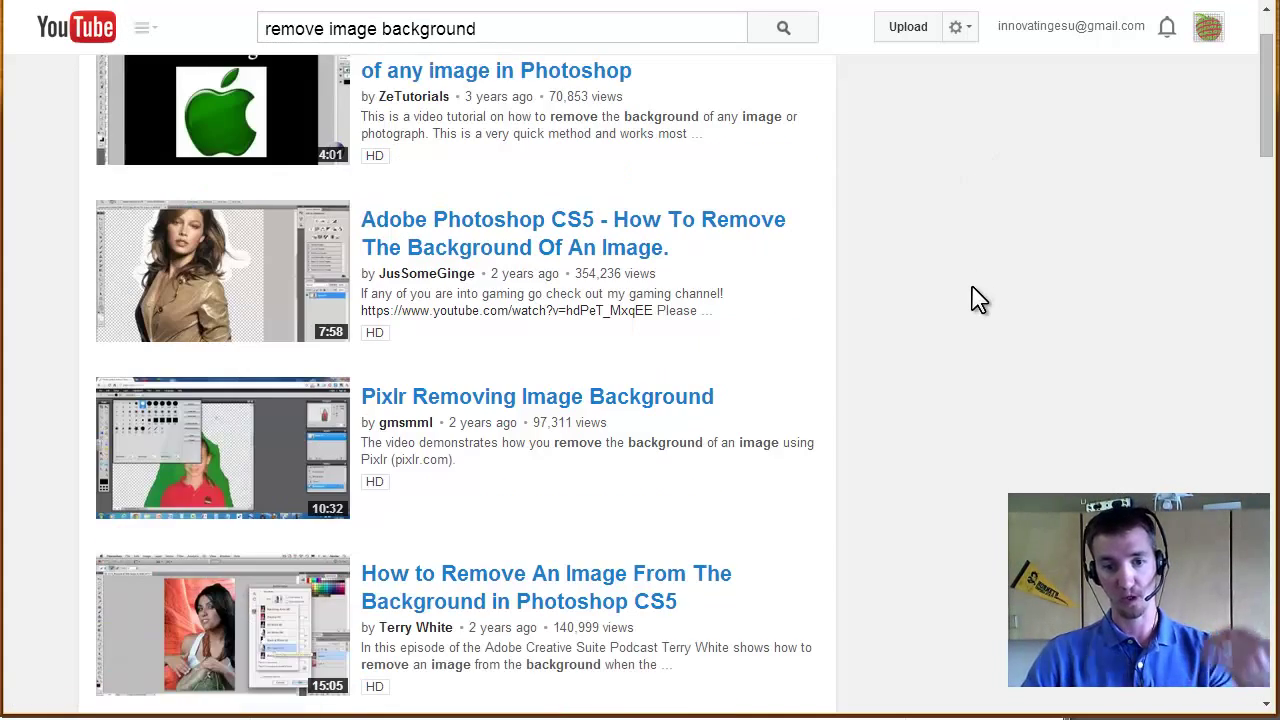
{"action": "scroll", "coordinate": [930, 390], "scroll_direction": "down", "scroll_amount": 1}
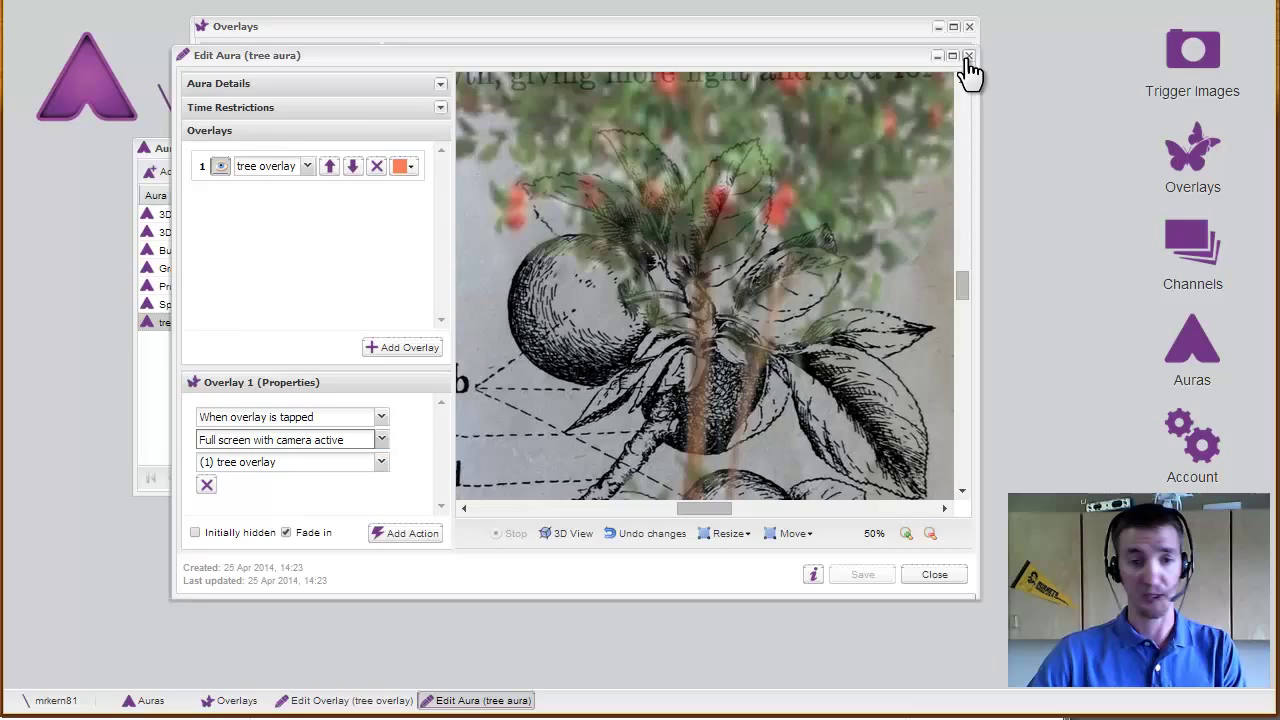
Step: Close the tree aura editor and bring up the Bud Graft aura's options menu
{"action": "left_click", "coordinate": [966, 57]}
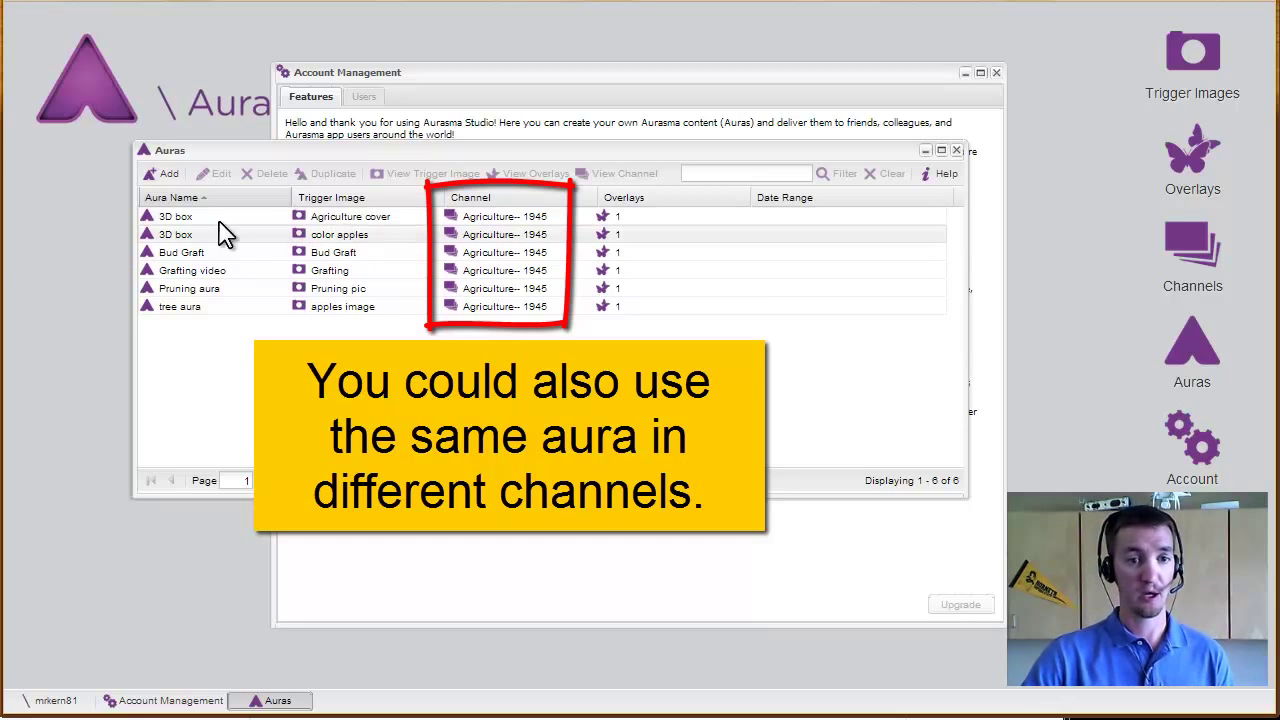
{"action": "right_click", "coordinate": [182, 256]}
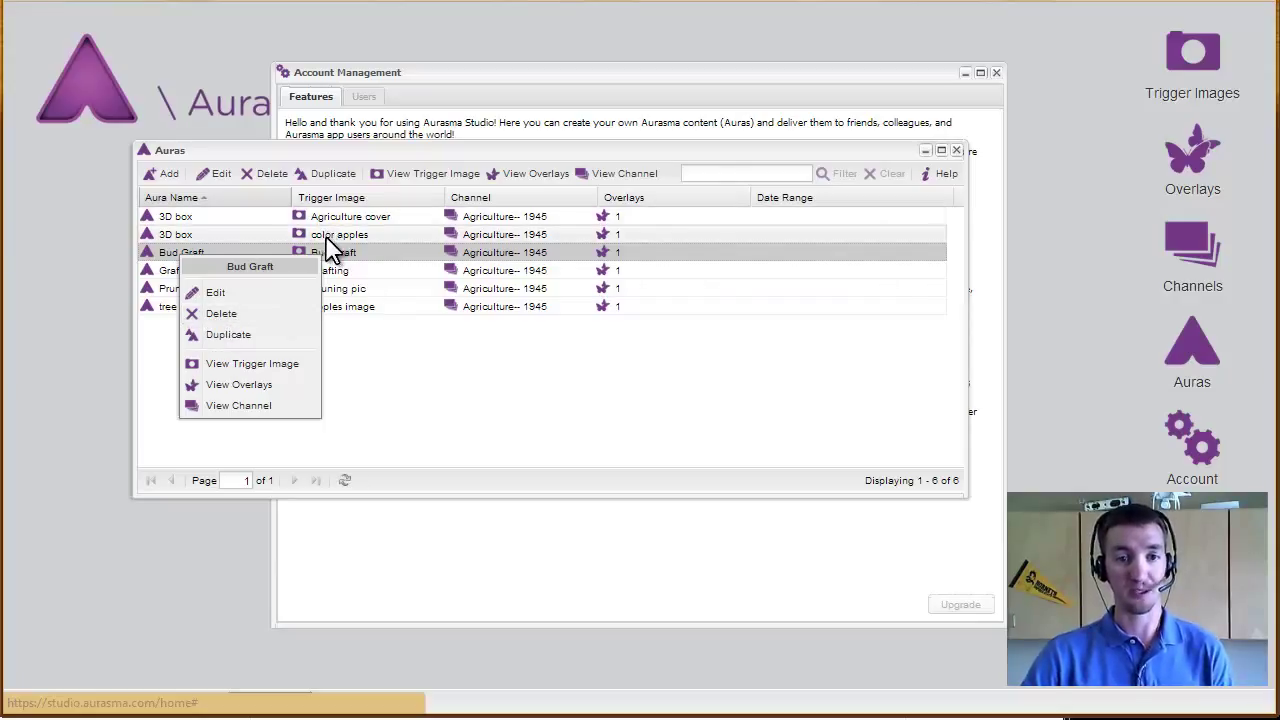
Step: Check the color apples trigger image's options in Trigger Images, then close the list
{"action": "left_click", "coordinate": [1205, 60]}
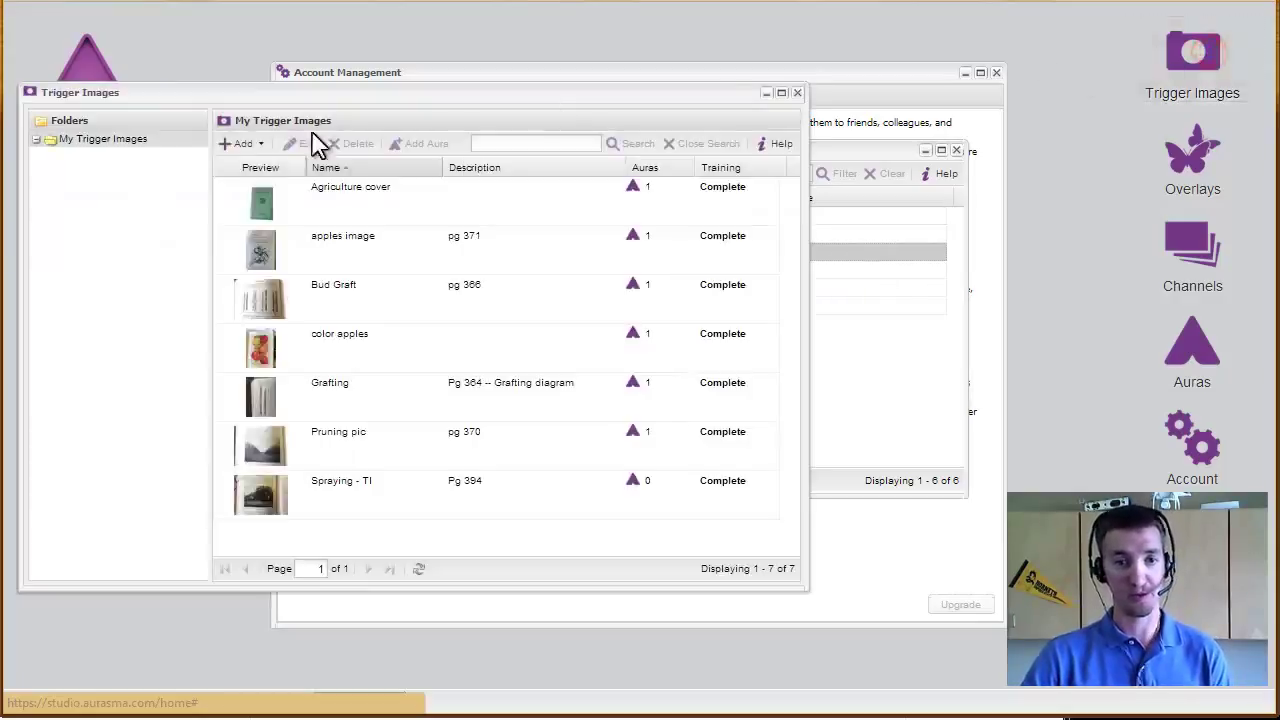
{"action": "right_click", "coordinate": [332, 341]}
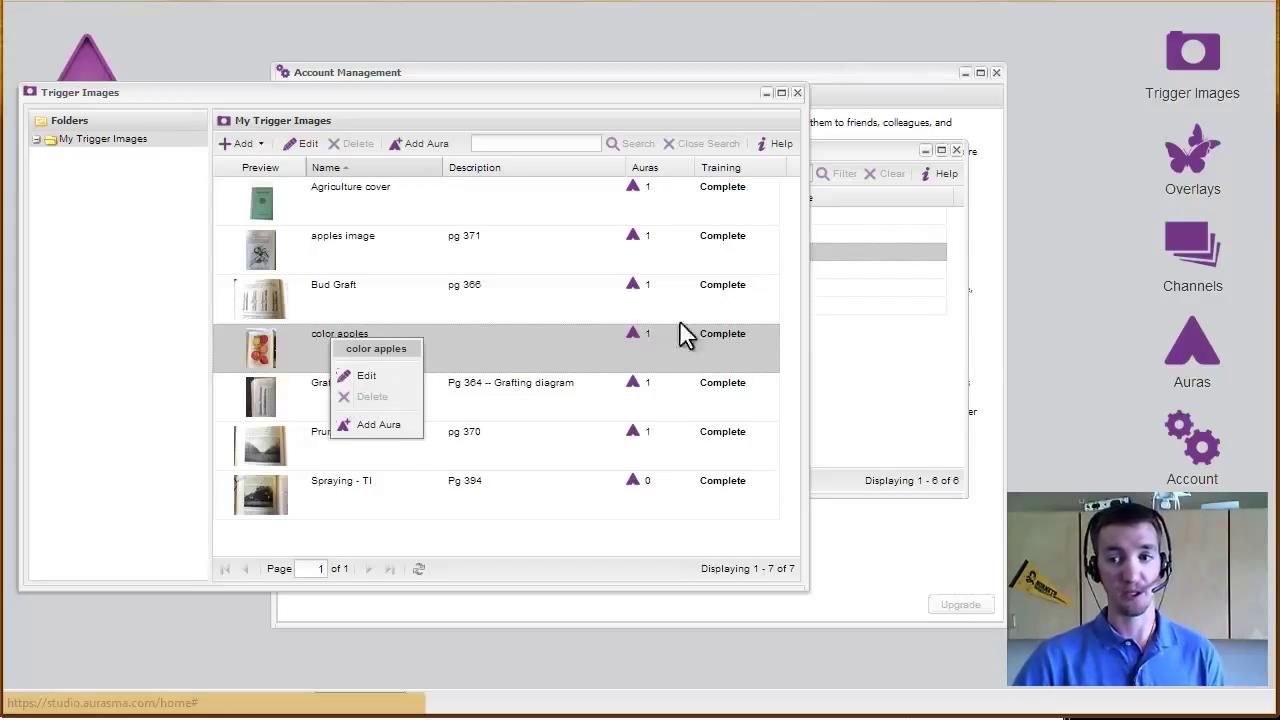
{"action": "left_click", "coordinate": [797, 93]}
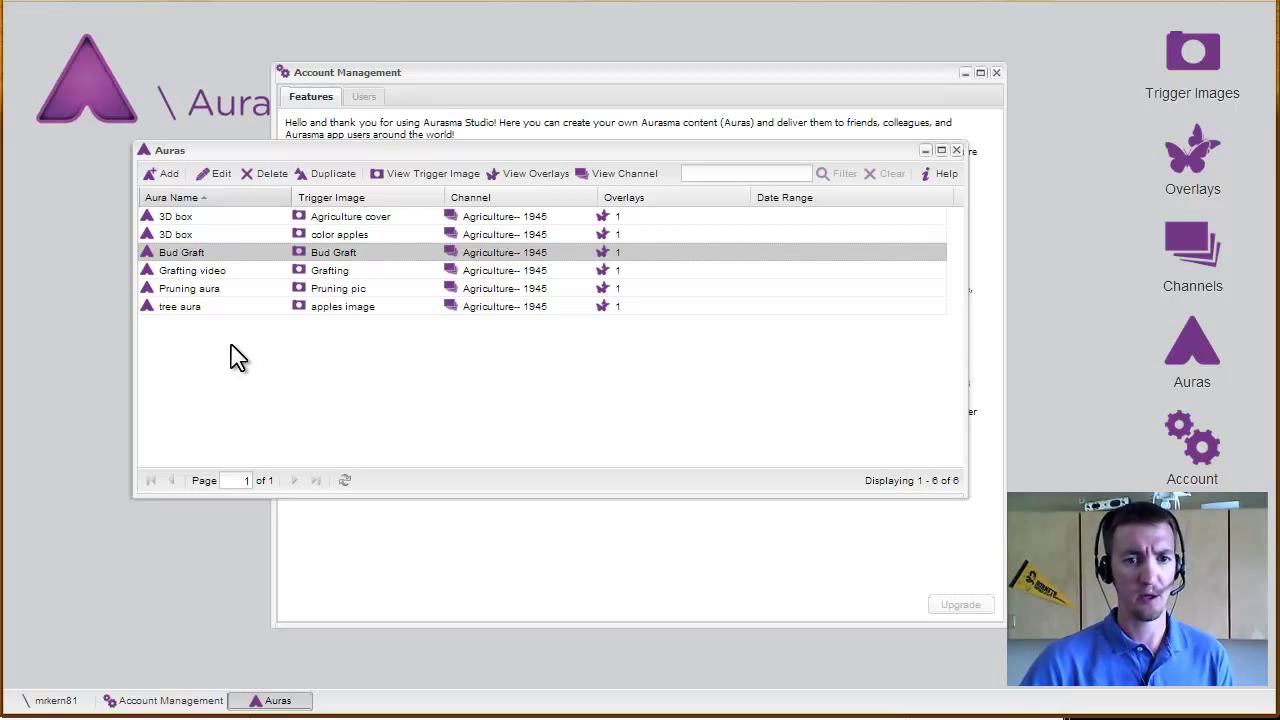
Step: Create aura 'Spraying aua' on trigger Spraying - TI in the Agriculture-- 1945 channel
{"action": "left_click", "coordinate": [164, 173]}
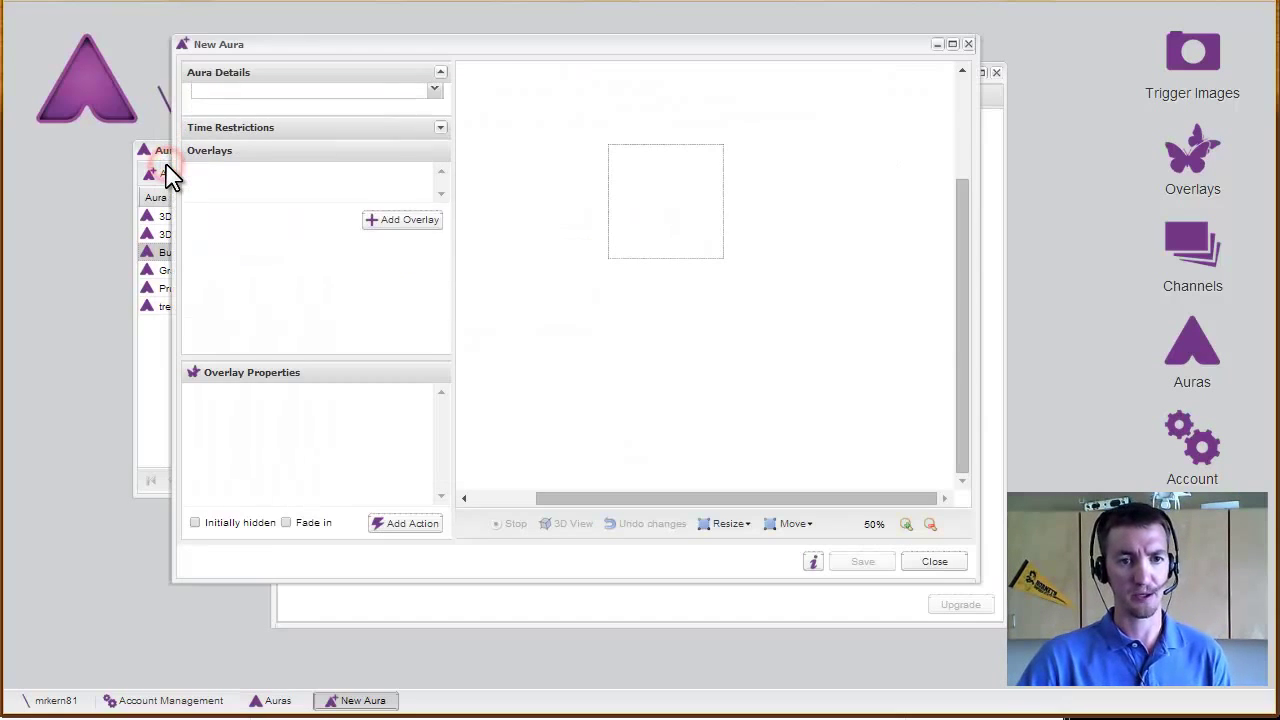
{"action": "left_click", "coordinate": [440, 72]}
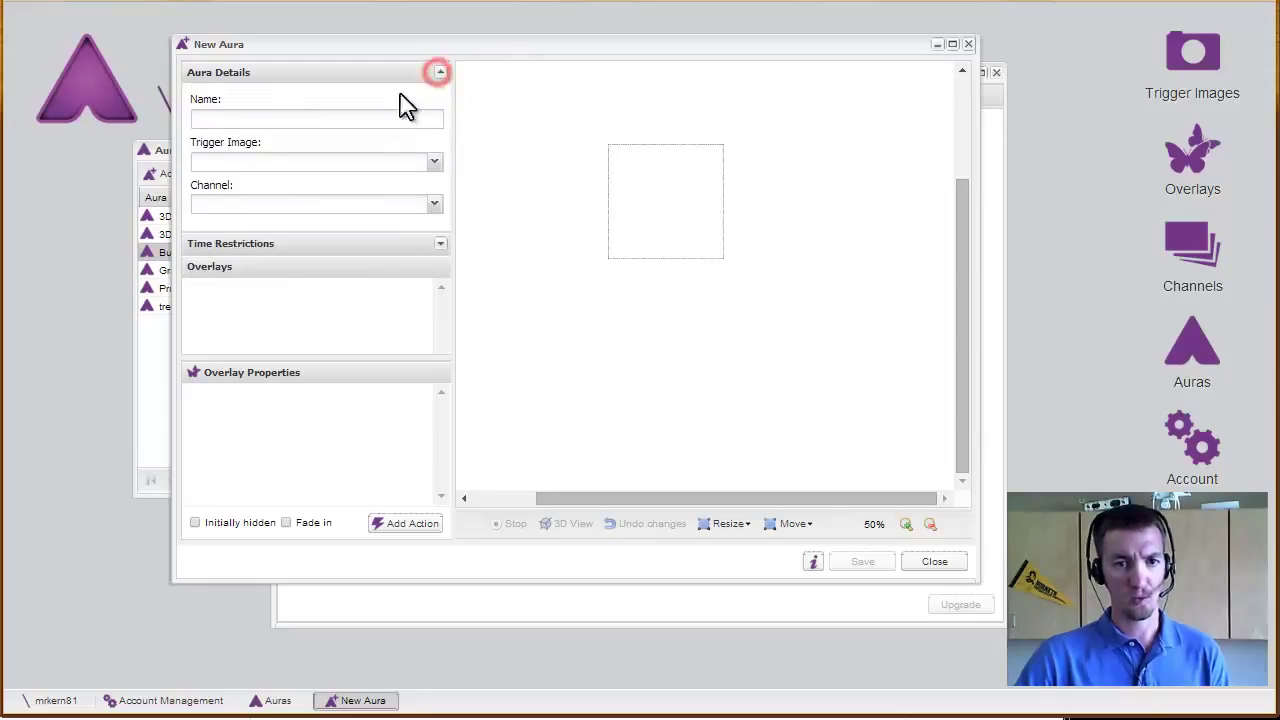
{"action": "left_click", "coordinate": [305, 117]}
{"action": "type", "text": "Spraying aua"}
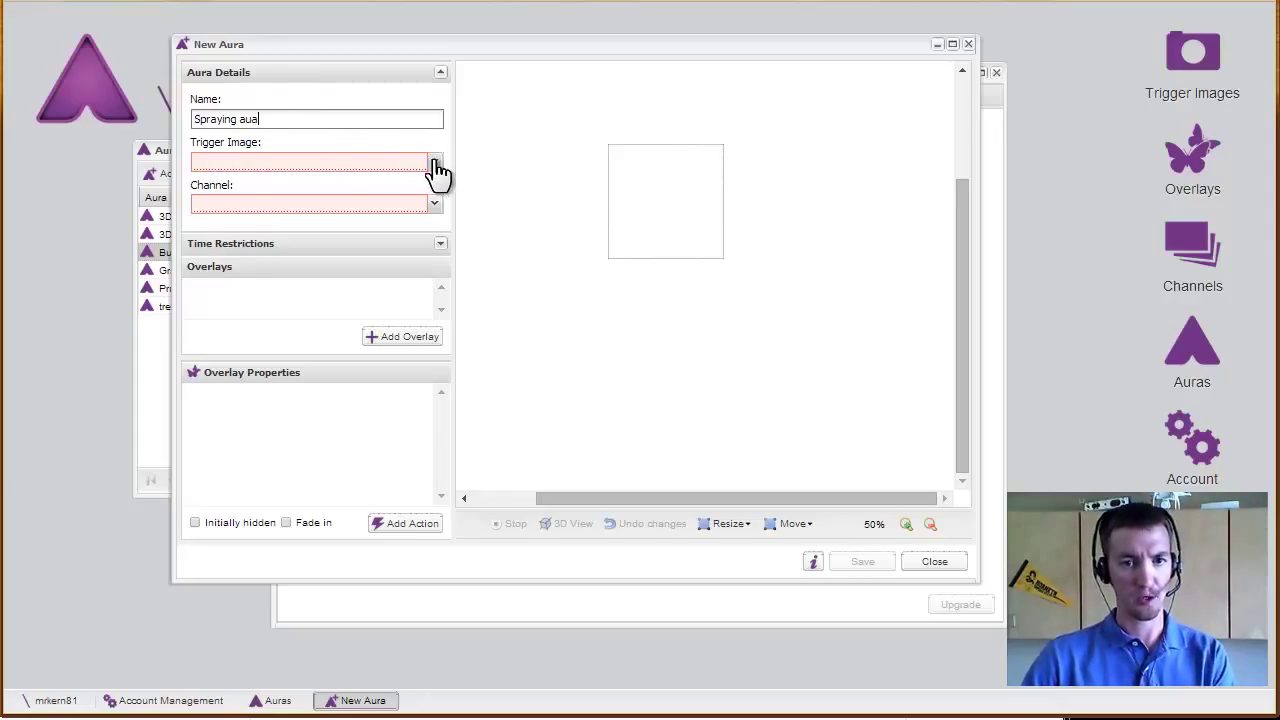
{"action": "left_click", "coordinate": [434, 162]}
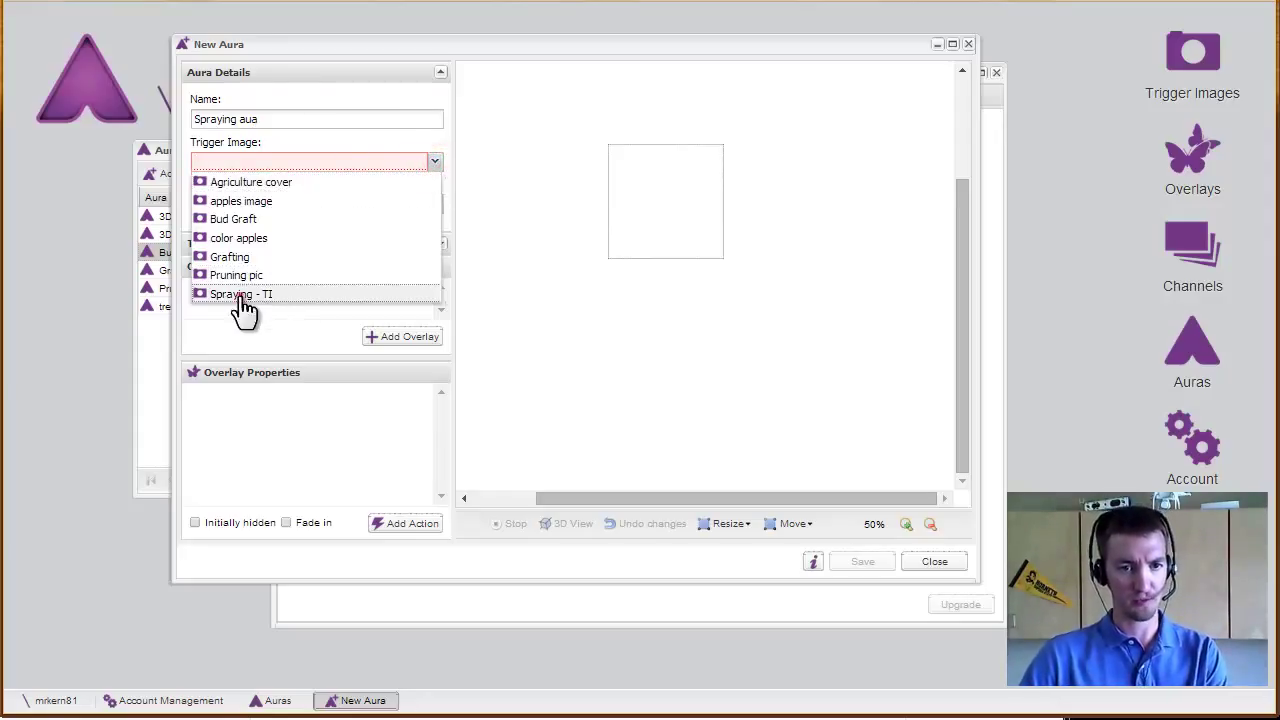
{"action": "left_click", "coordinate": [240, 294]}
{"action": "left_click", "coordinate": [434, 205]}
{"action": "left_click", "coordinate": [247, 228]}
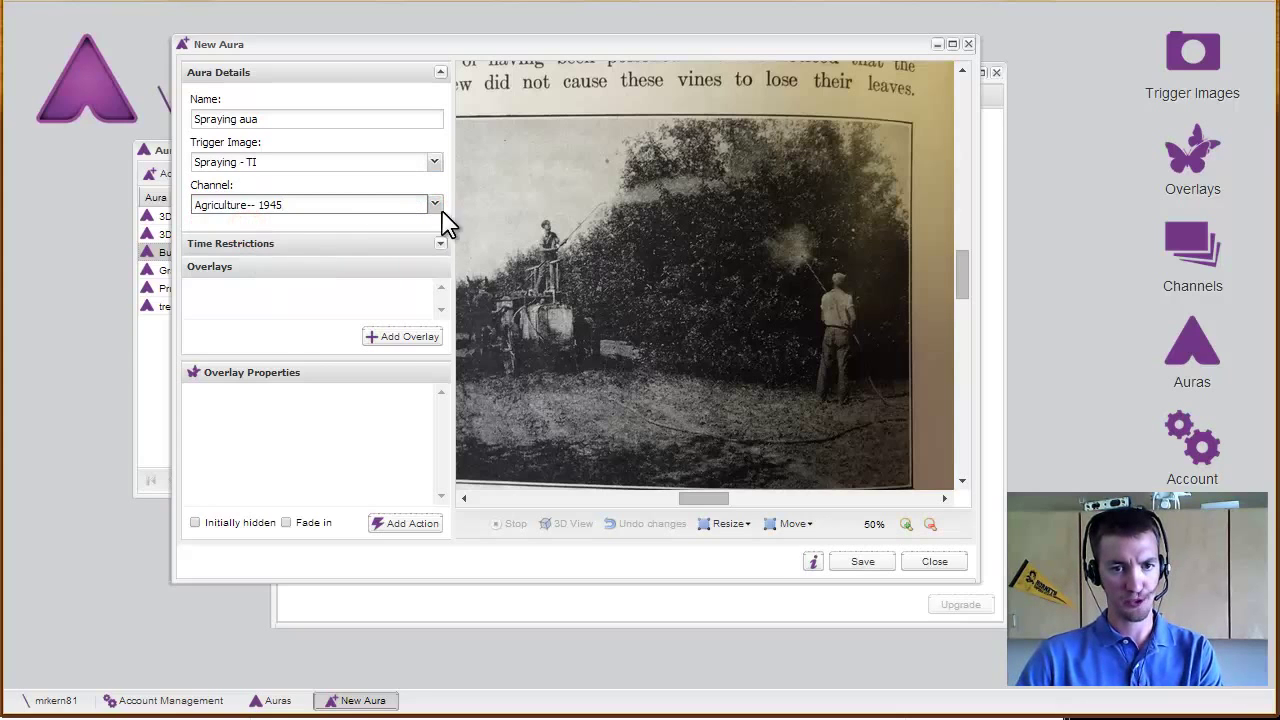
Step: Add the spraying play-button overlay with a Load a URL tap action
{"action": "left_click", "coordinate": [425, 345]}
{"action": "left_click", "coordinate": [311, 302]}
{"action": "left_click", "coordinate": [297, 332]}
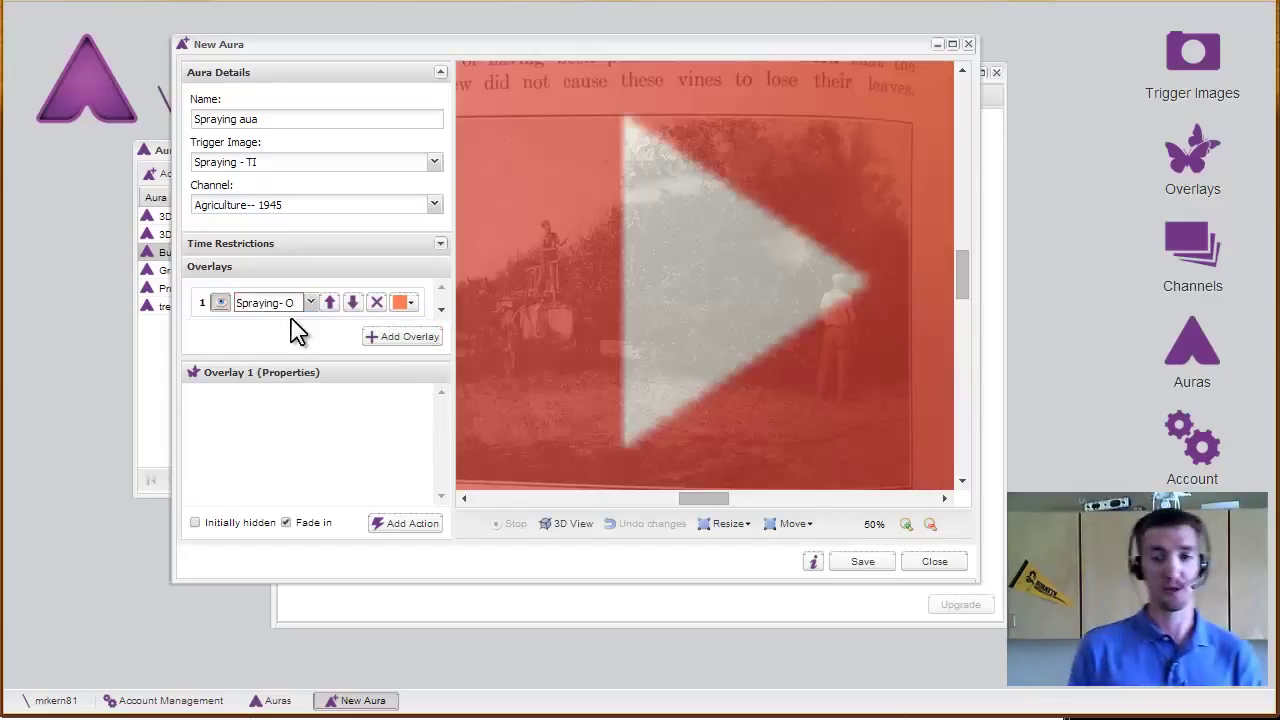
{"action": "left_click", "coordinate": [414, 524]}
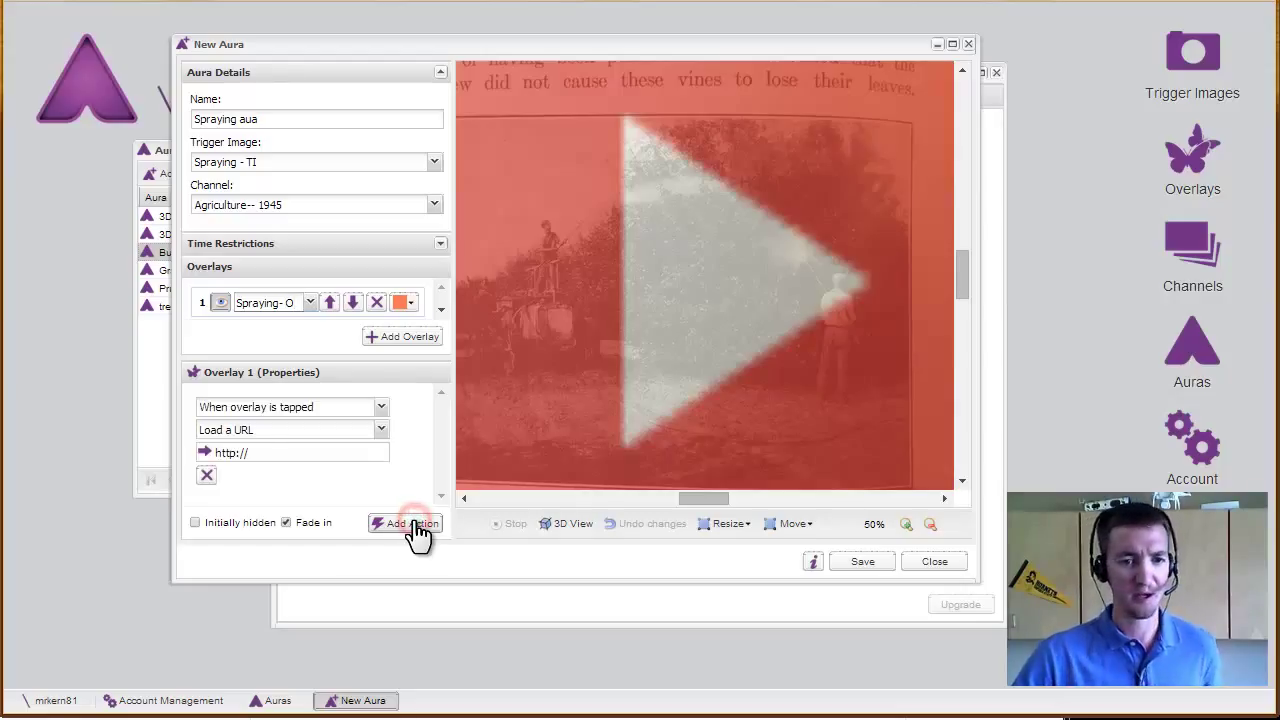
{"action": "left_click", "coordinate": [381, 429]}
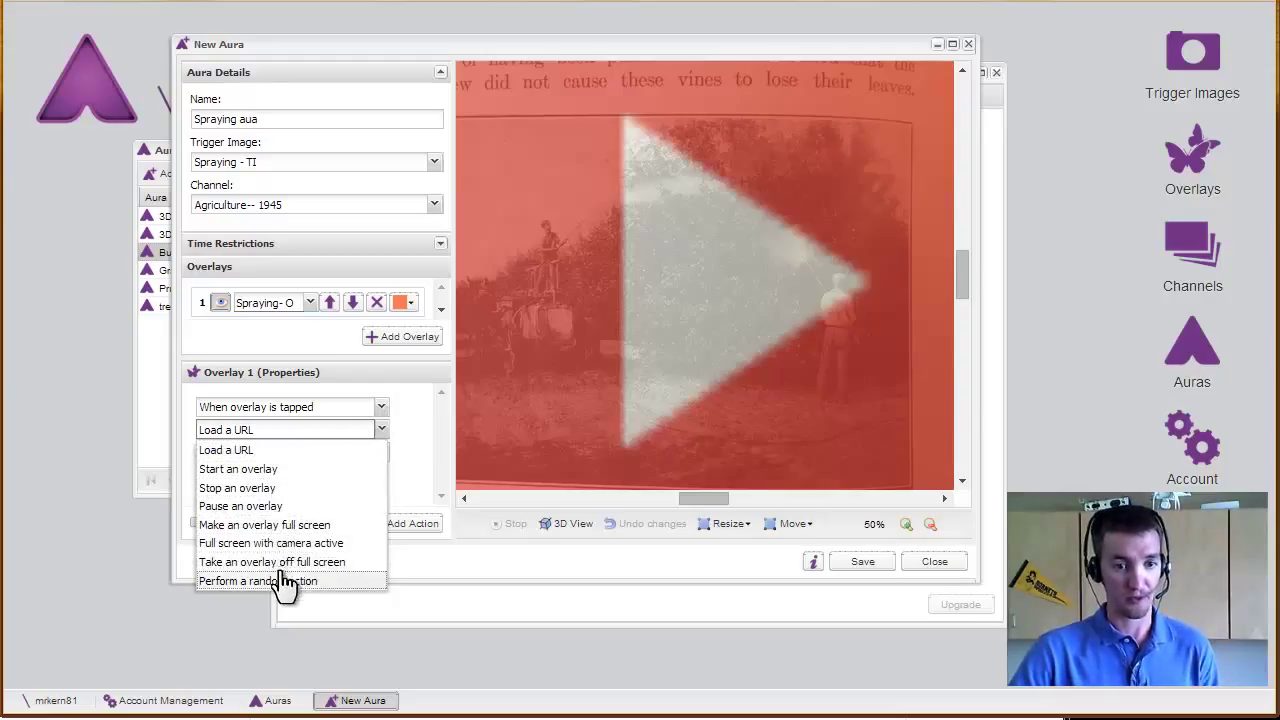
{"action": "left_click", "coordinate": [405, 431]}
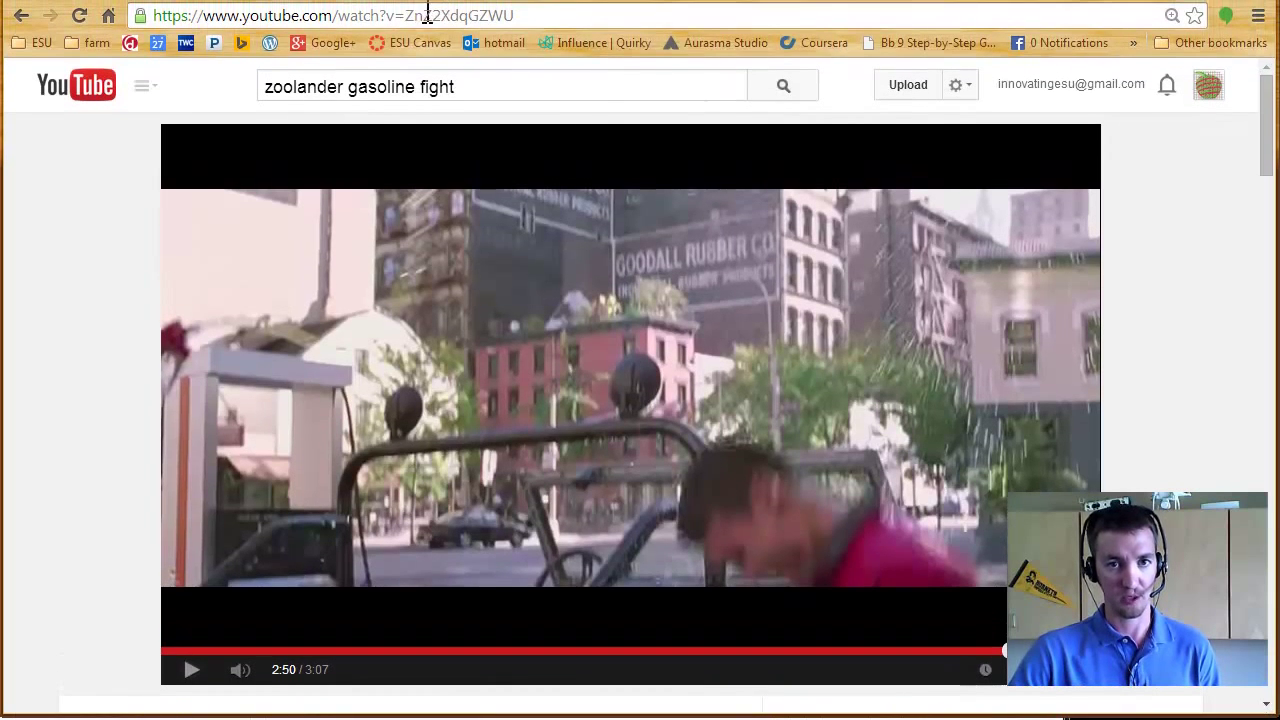
Step: Copy the web address of the Zoolander gas fight !!!! video from the address bar
{"action": "right_click", "coordinate": [427, 15]}
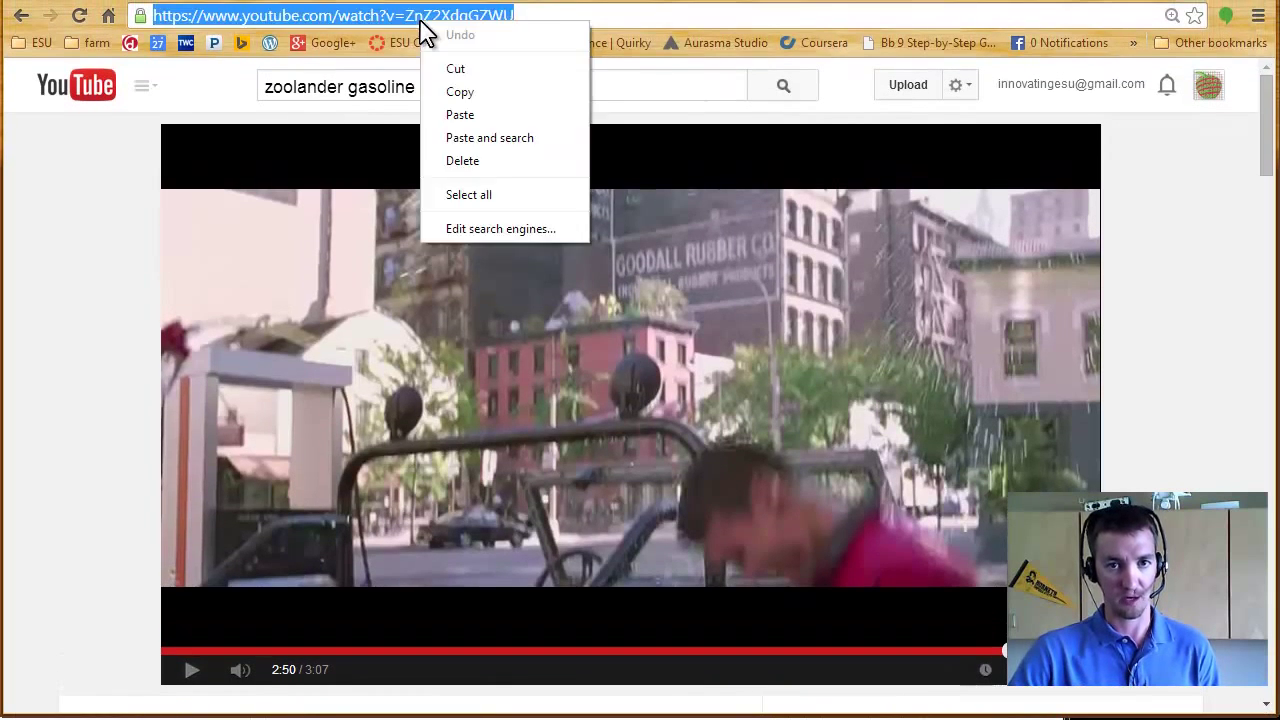
{"action": "left_click", "coordinate": [460, 92]}
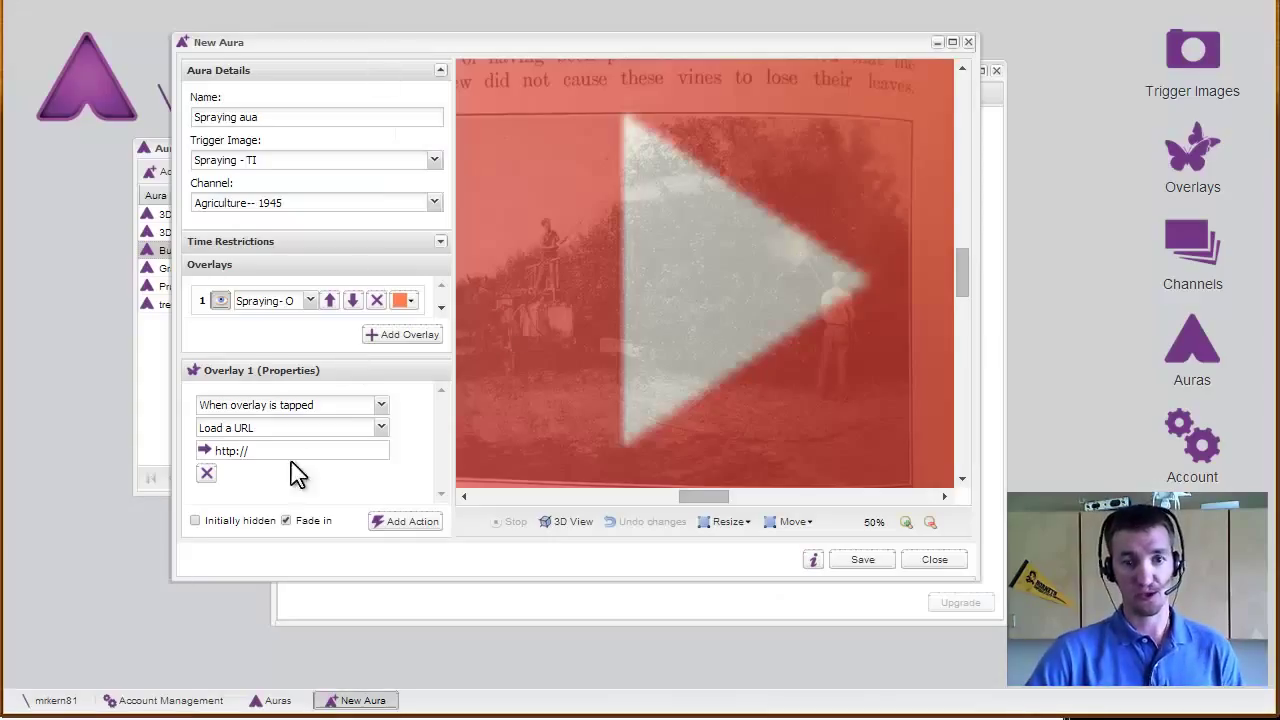
{"action": "left_click", "coordinate": [271, 450]}
{"action": "double_click", "coordinate": [266, 450]}
{"action": "left_click", "coordinate": [334, 452]}
{"action": "double_click", "coordinate": [252, 450]}
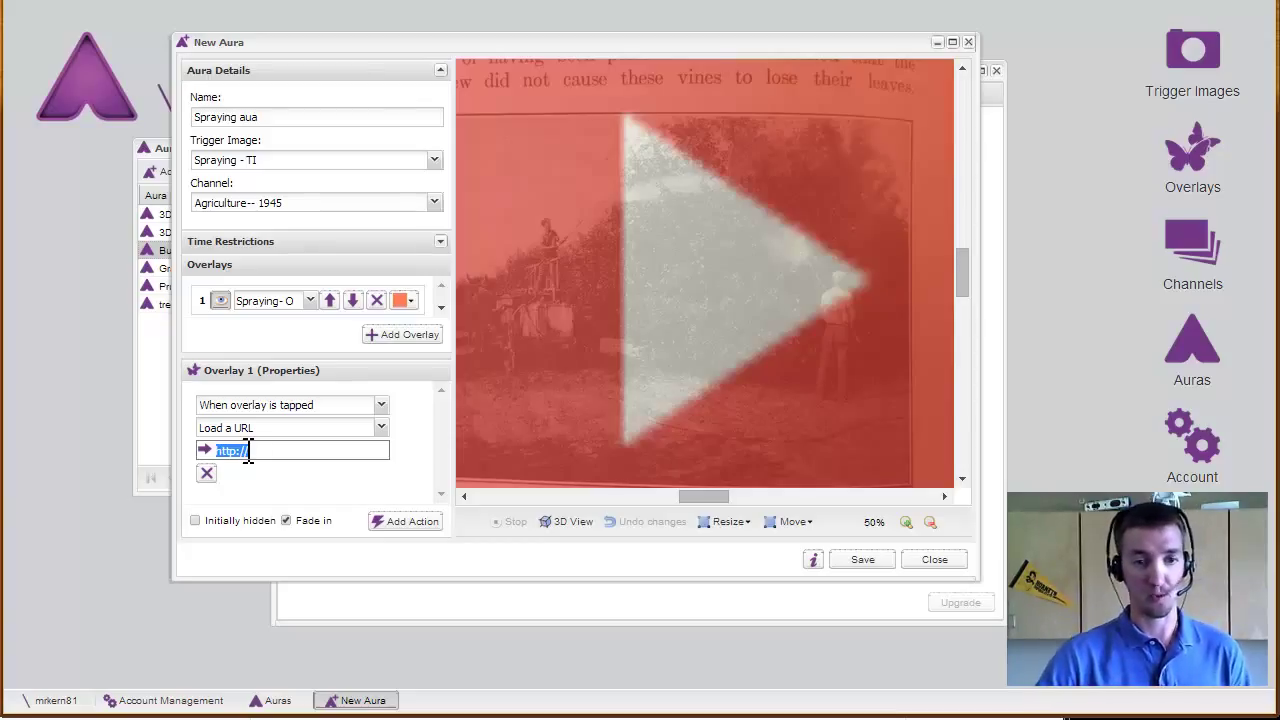
{"action": "key", "text": "ctrl+v"}
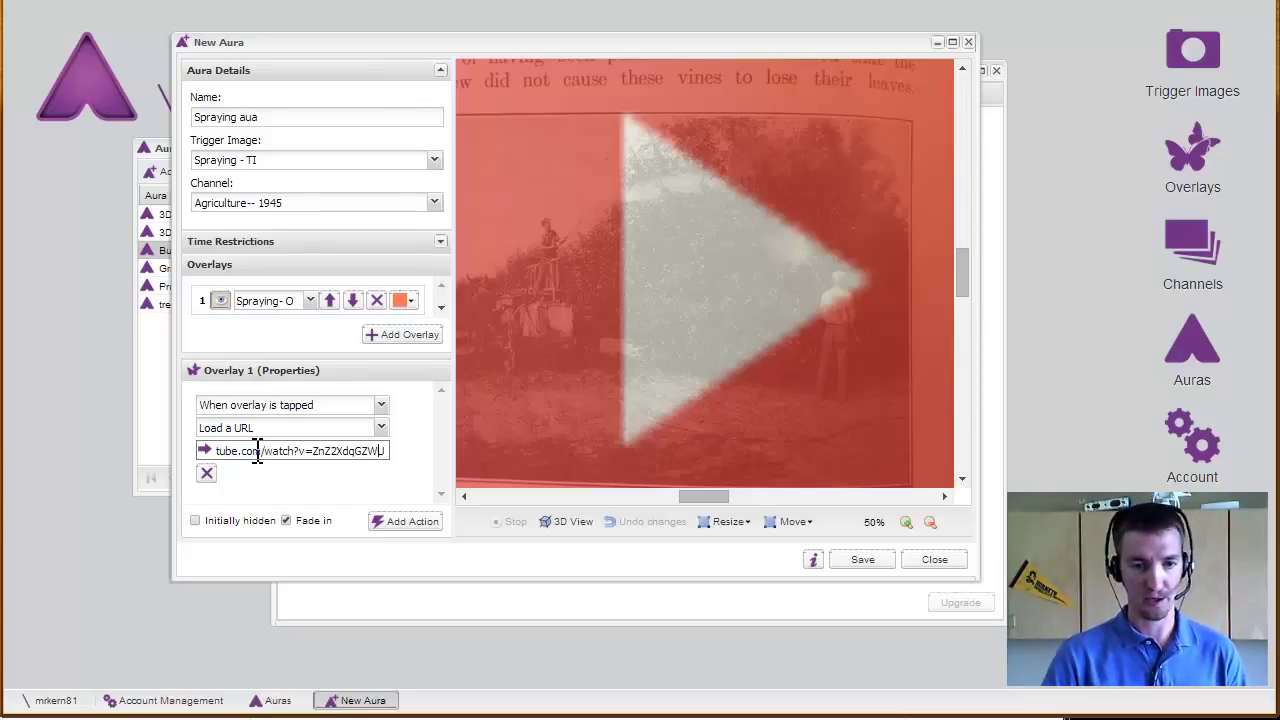
{"action": "key", "text": "Home"}
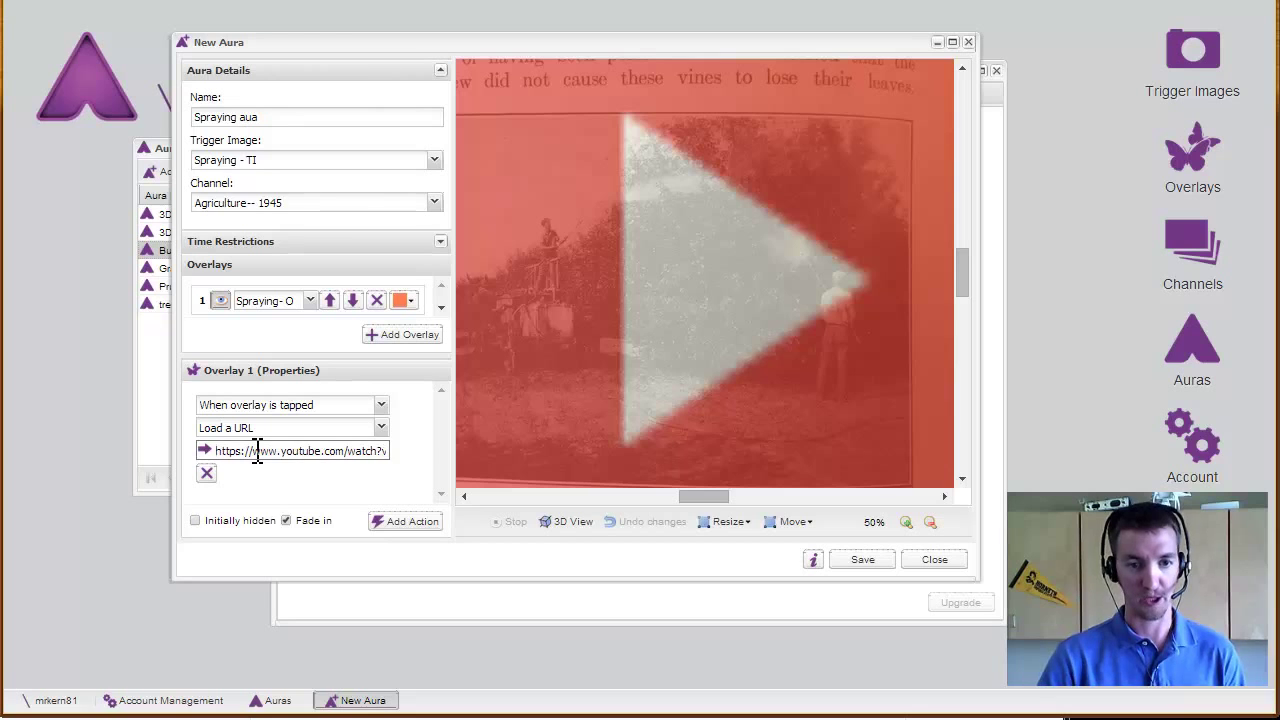
Step: Save the new Spraying aua aura
{"action": "left_click", "coordinate": [856, 570]}
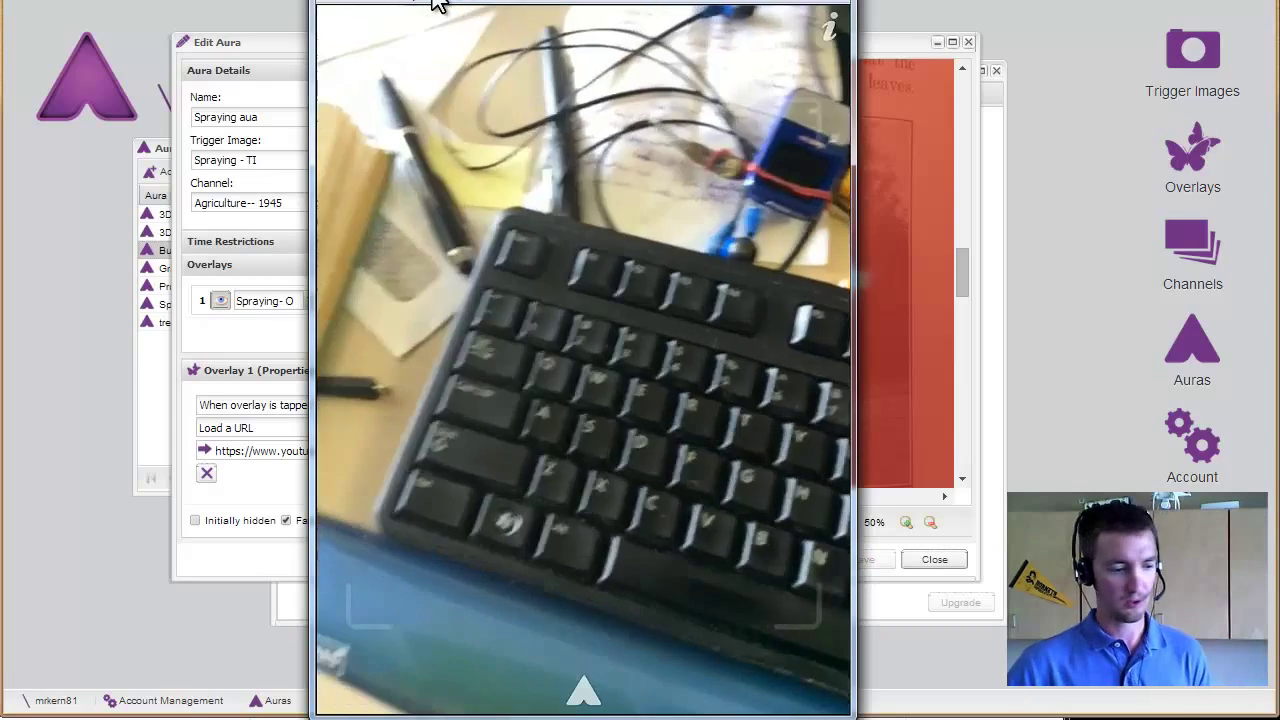